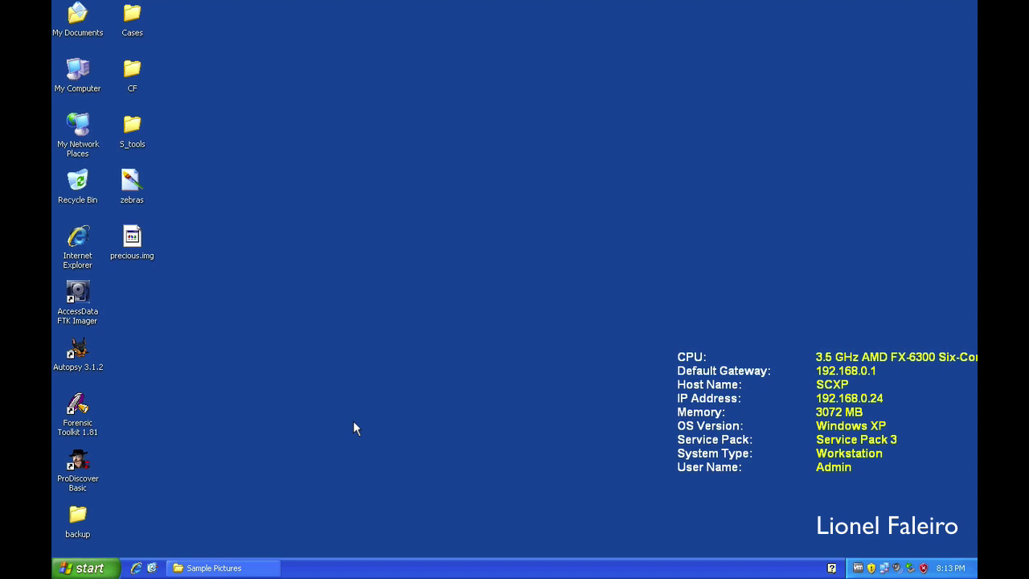
# Step: Open the S_tools folder on the desktop and start the S-Tools program
pyautogui.doubleClick(145, 127)
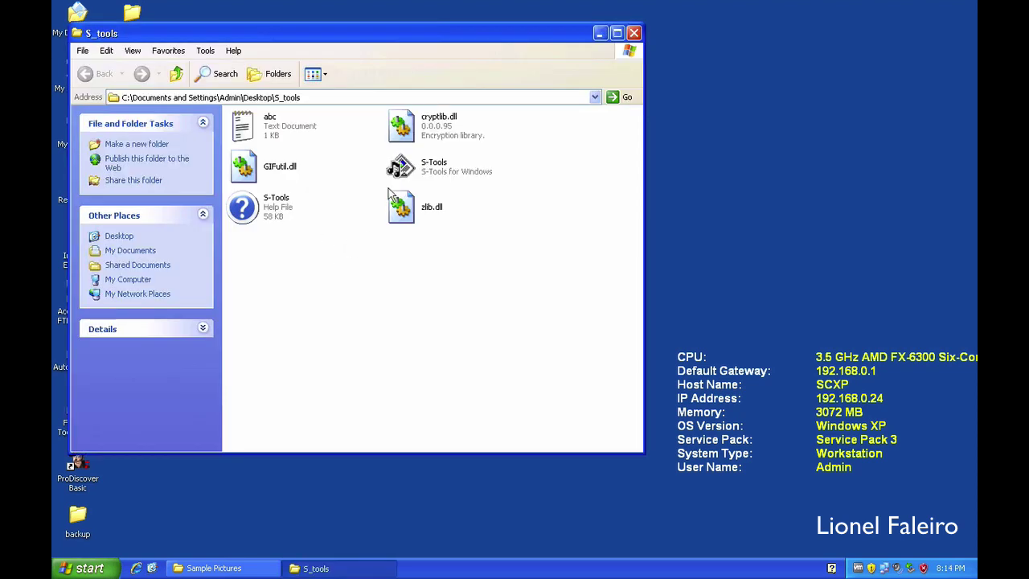
pyautogui.doubleClick(401, 169)
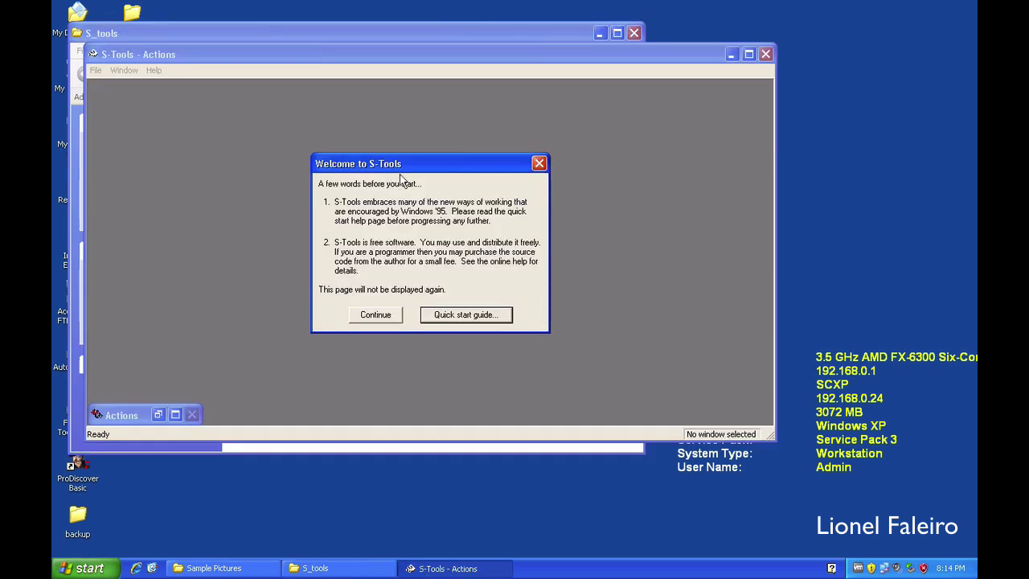
# Step: Dismiss the S-Tools welcome message, then maximize and restore the Actions window
pyautogui.click(375, 315)
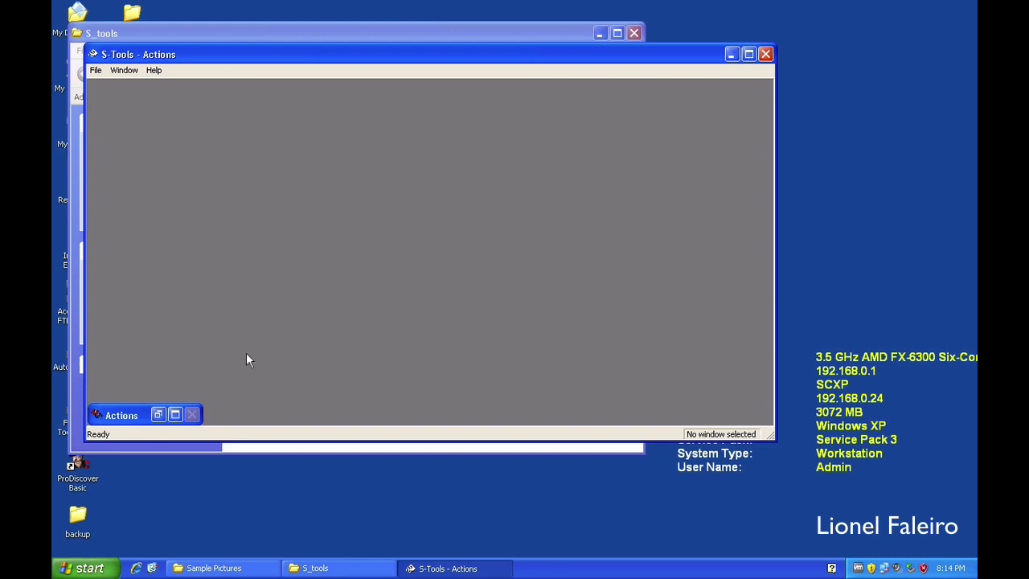
pyautogui.click(174, 414)
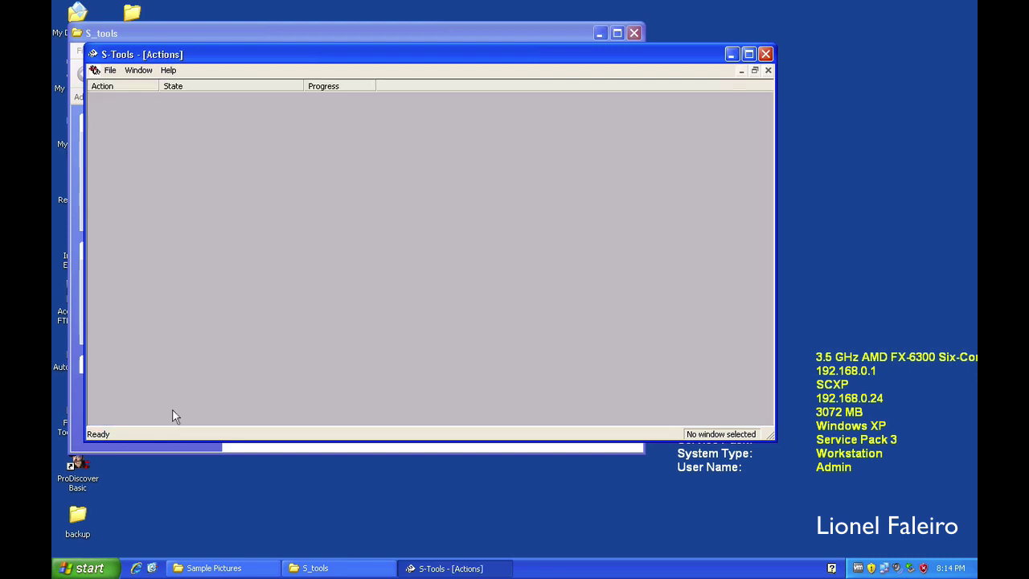
pyautogui.click(754, 71)
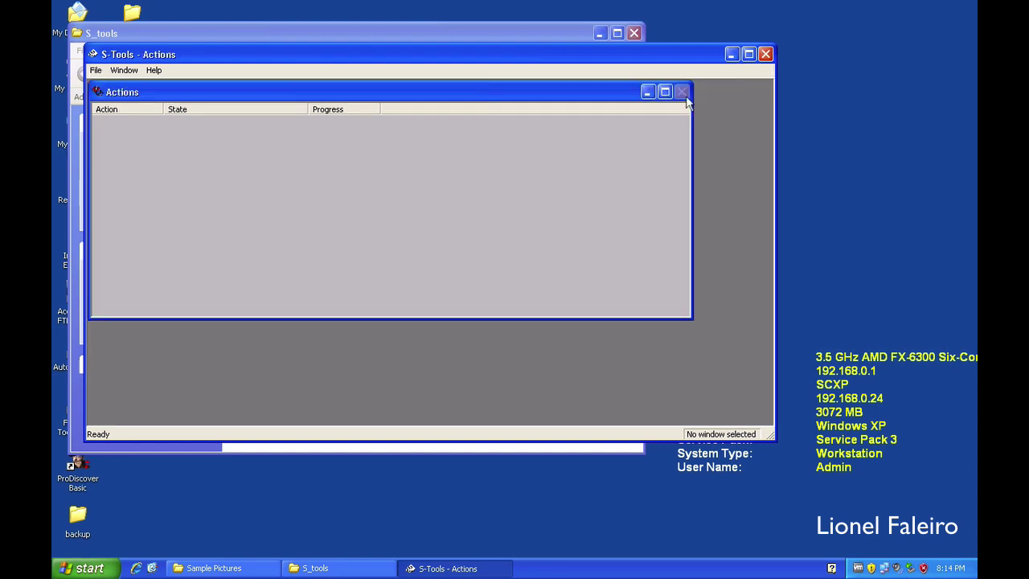
# Step: Move the Actions window down-right, enlarge the S-Tools window and shift it right
pyautogui.moveTo(394, 92); pyautogui.dragTo(467, 176)
pyautogui.moveTo(770, 437); pyautogui.dragTo(868, 471)
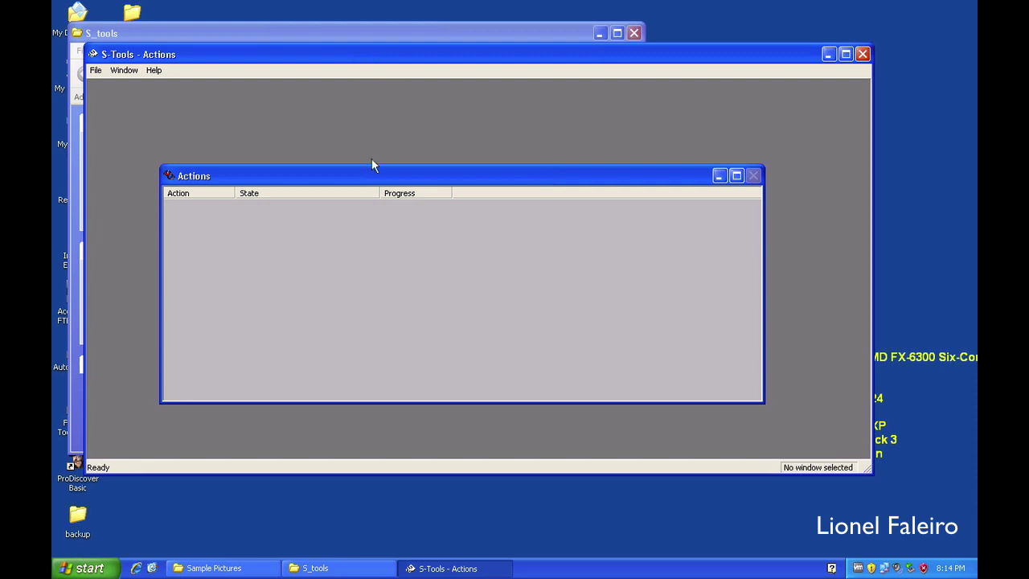
pyautogui.moveTo(372, 175); pyautogui.dragTo(486, 225)
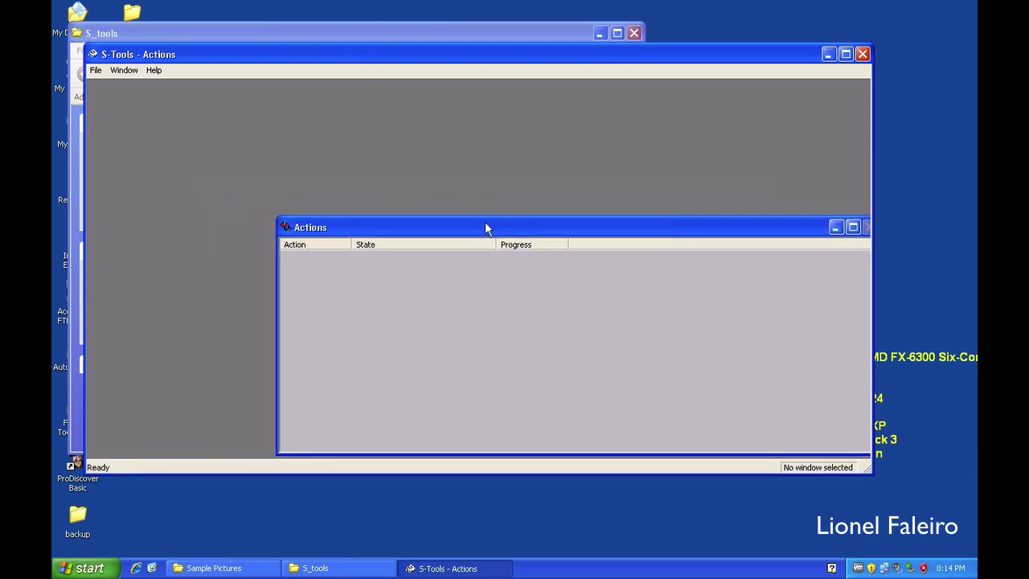
pyautogui.moveTo(339, 60); pyautogui.dragTo(558, 60)
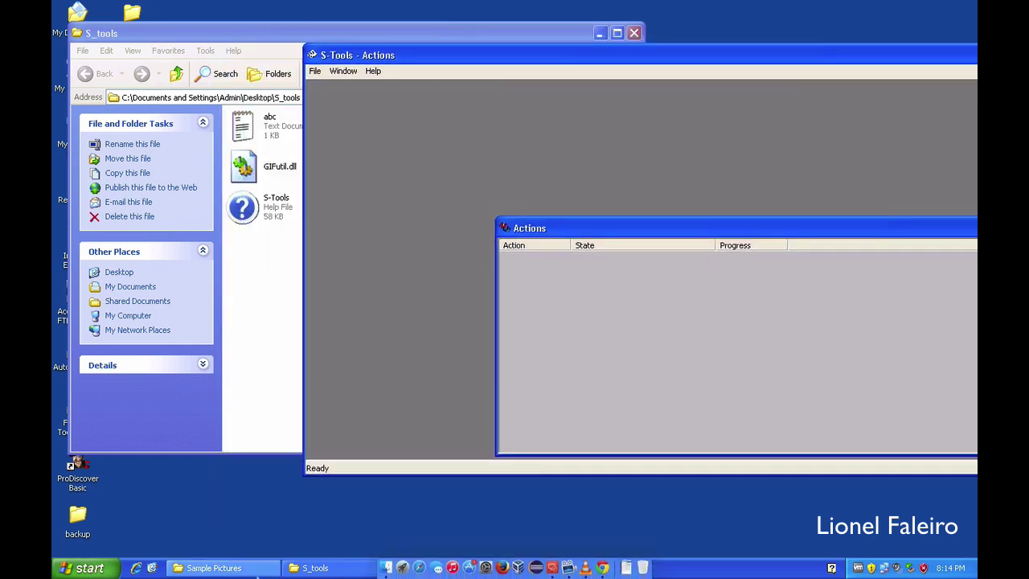
# Step: Place the Sample Pictures folder beside S-Tools, moving S-Tools to the right
pyautogui.click(211, 568)
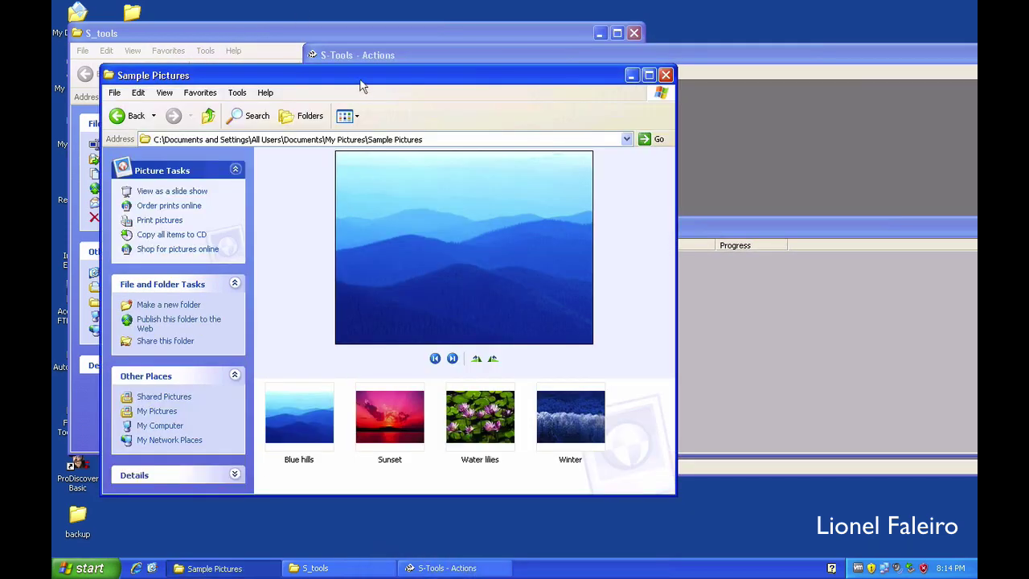
pyautogui.moveTo(362, 85); pyautogui.dragTo(323, 62)
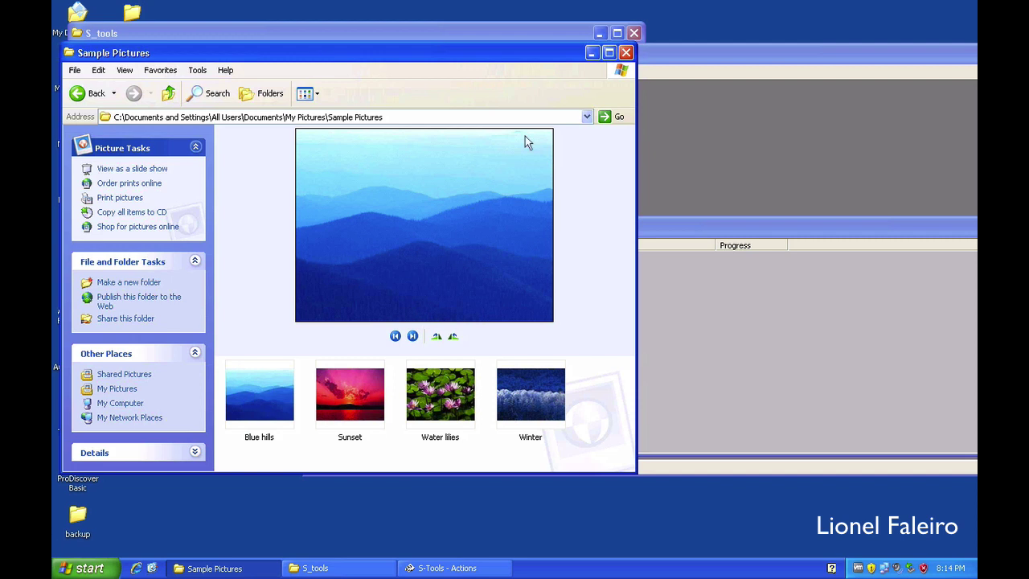
pyautogui.click(679, 49)
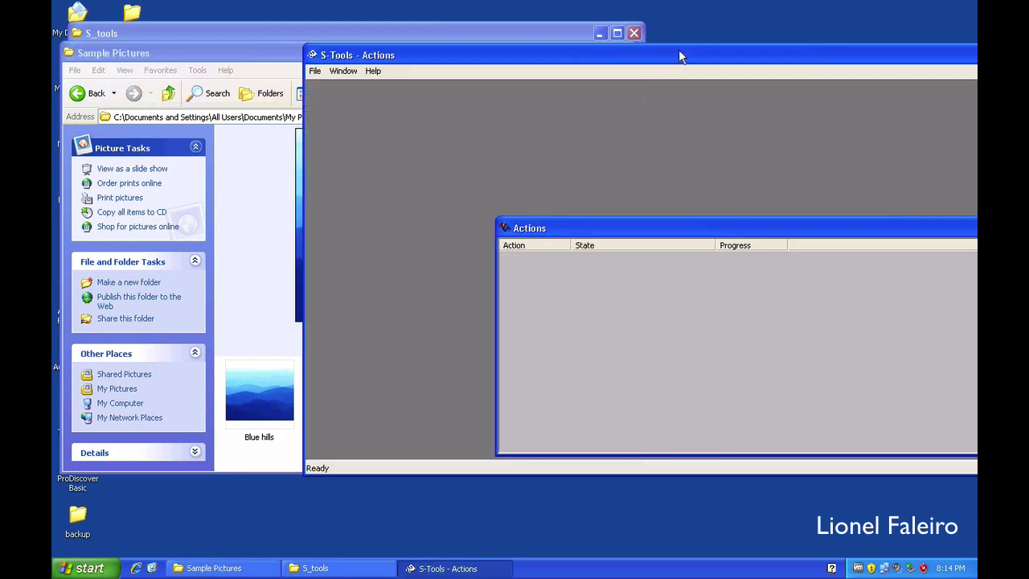
pyautogui.moveTo(555, 56); pyautogui.dragTo(779, 73)
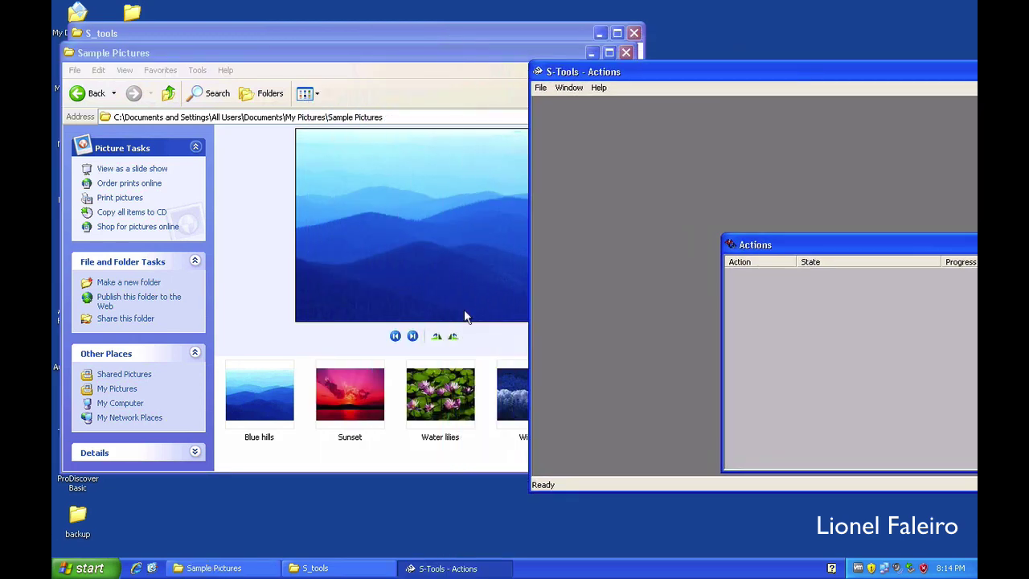
# Step: Preview the Sunset sample picture and drop it onto S-Tools
pyautogui.click(351, 386)
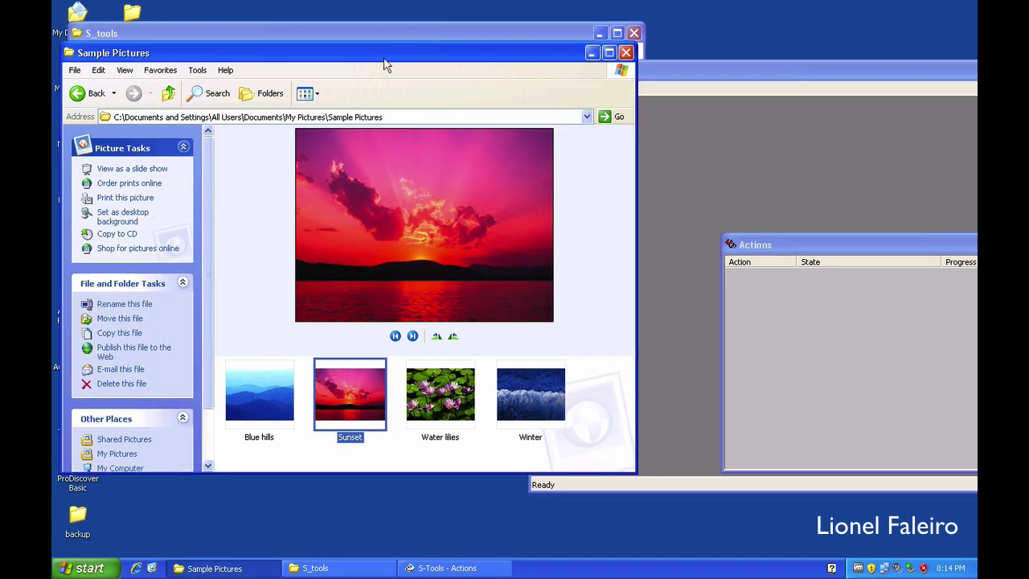
pyautogui.moveTo(384, 61); pyautogui.dragTo(273, 54)
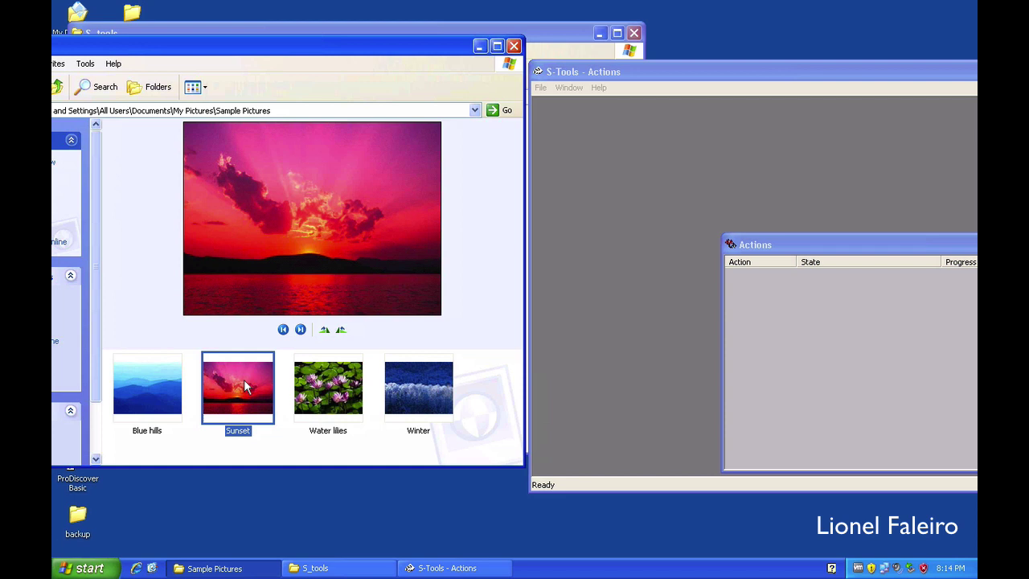
pyautogui.moveTo(244, 385); pyautogui.dragTo(614, 306)
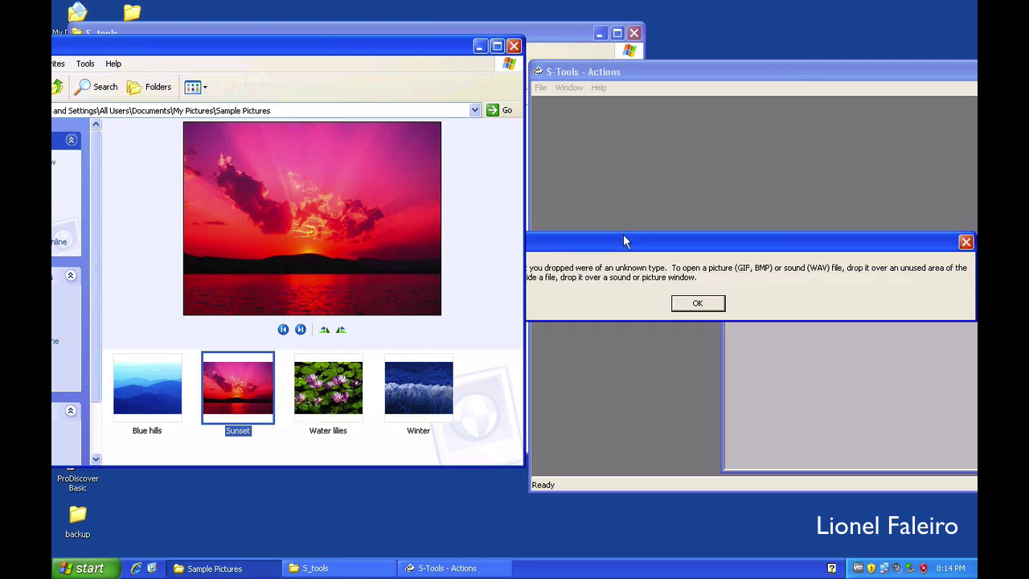
# Step: Acknowledge the warning that Sunset is an unknown file type
pyautogui.moveTo(625, 241); pyautogui.dragTo(606, 192)
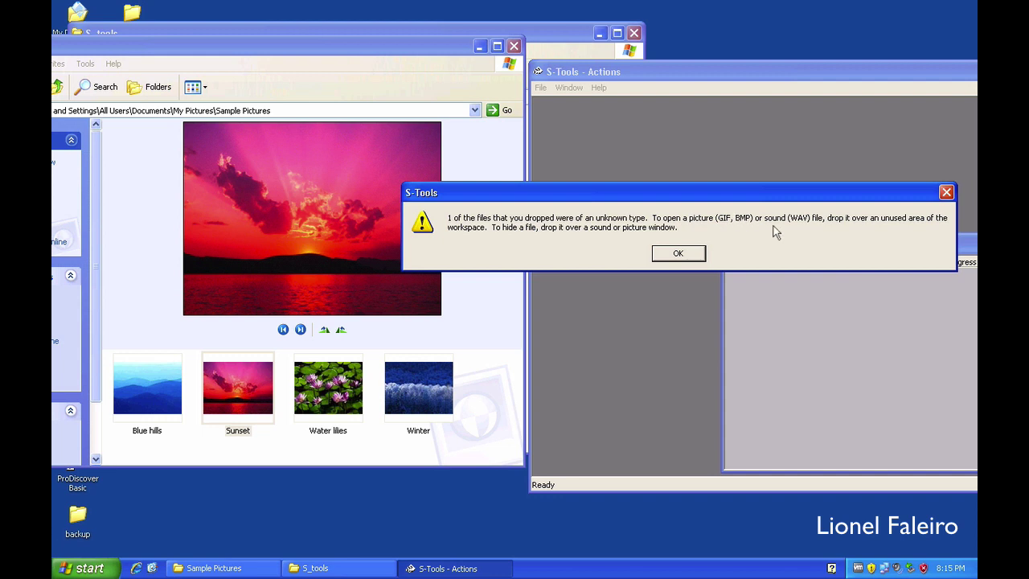
pyautogui.click(694, 254)
# Step: Close the Sample Pictures and S_tools folders and load the zebras picture into S-Tools
pyautogui.click(518, 47)
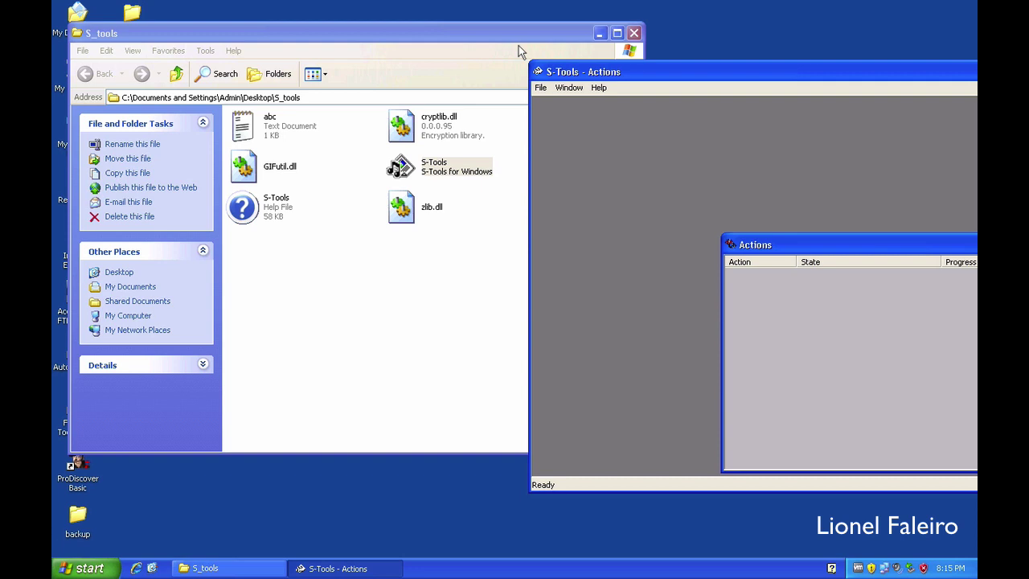
pyautogui.click(633, 33)
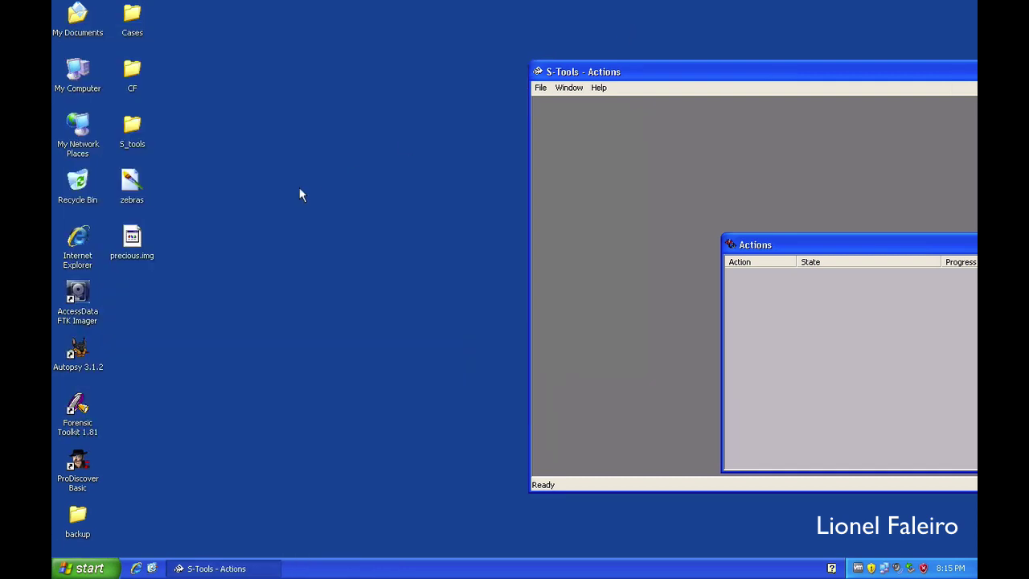
pyautogui.moveTo(132, 184); pyautogui.dragTo(585, 204)
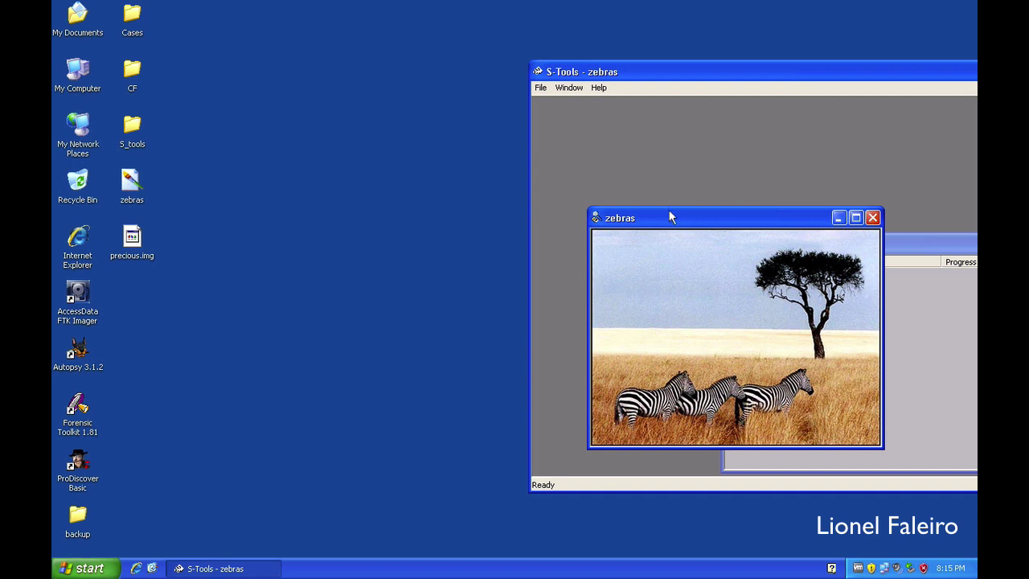
pyautogui.moveTo(668, 210); pyautogui.dragTo(625, 144)
# Step: Create a new text document on the desktop named textdata
pyautogui.rightClick(248, 307)
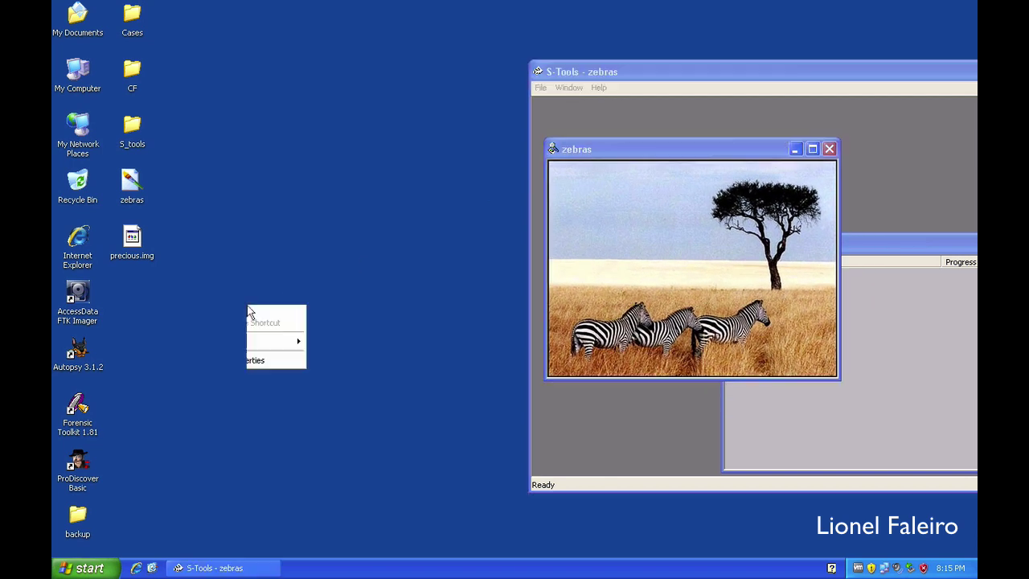
pyautogui.moveTo(288, 381)
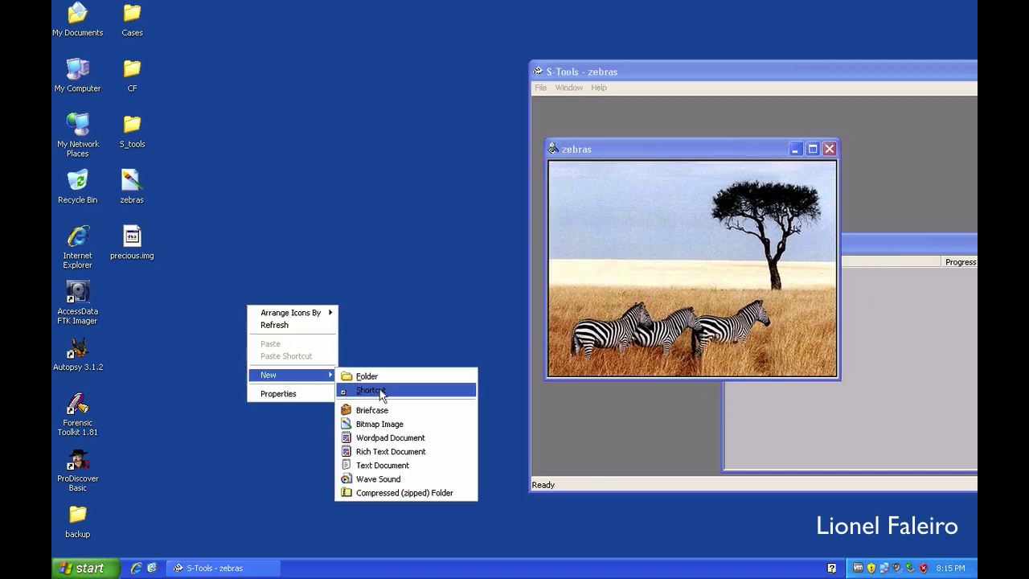
pyautogui.click(383, 466)
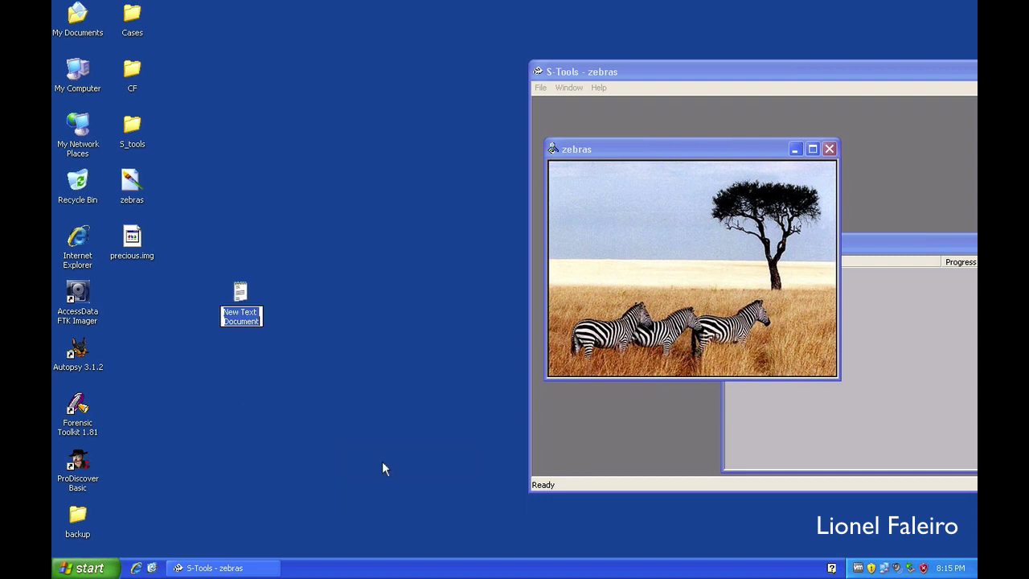
pyautogui.write('textdat')
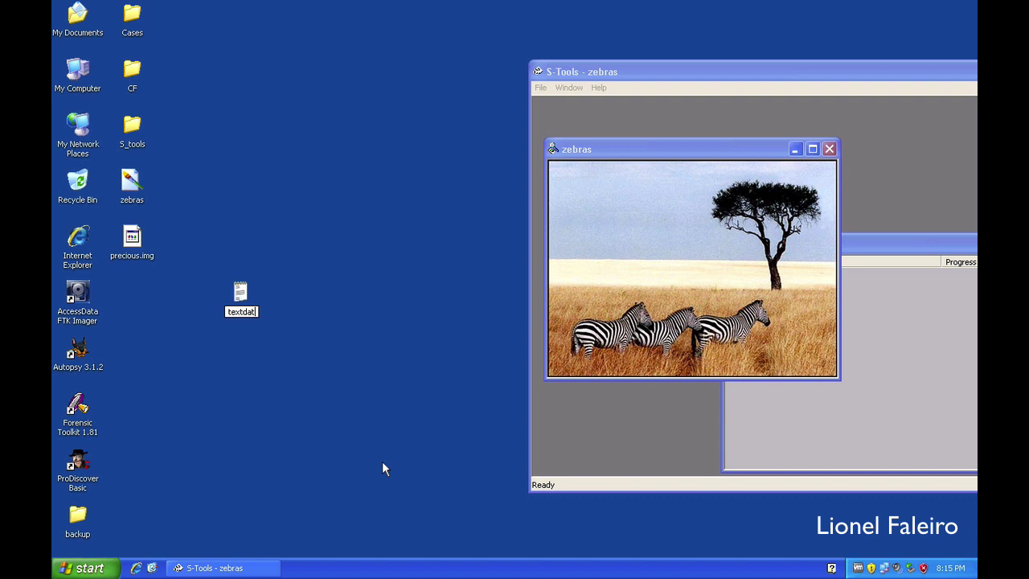
pyautogui.write('a')
pyautogui.press('Return')
# Step: Write a person's name into textdata in Notepad and close it
pyautogui.doubleClick(237, 289)
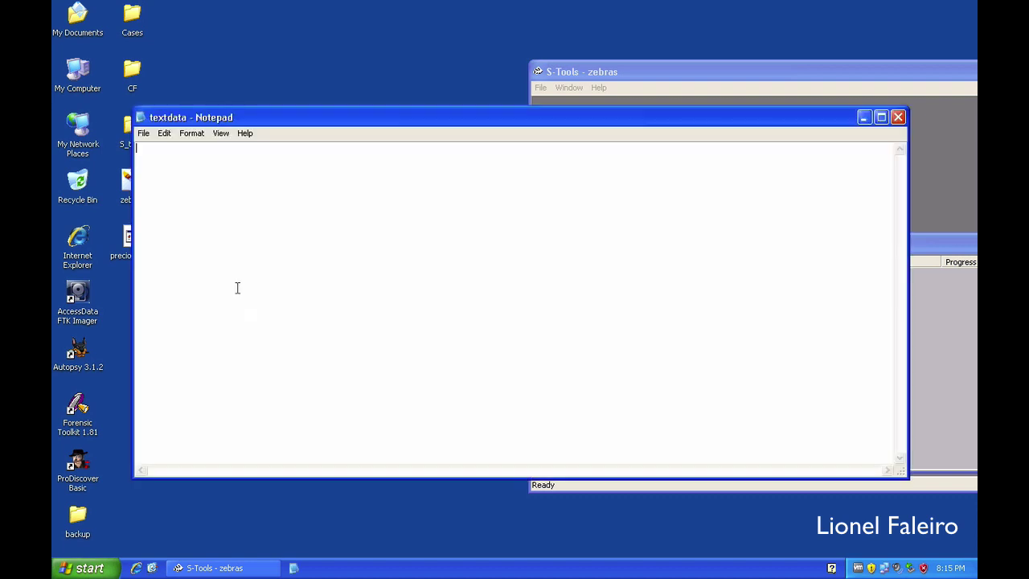
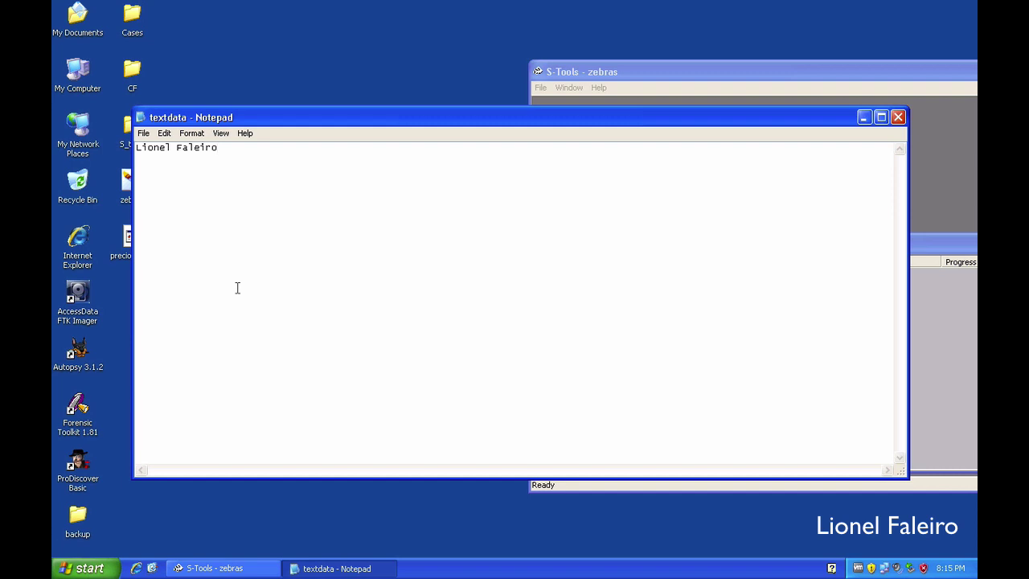
pyautogui.click(898, 117)
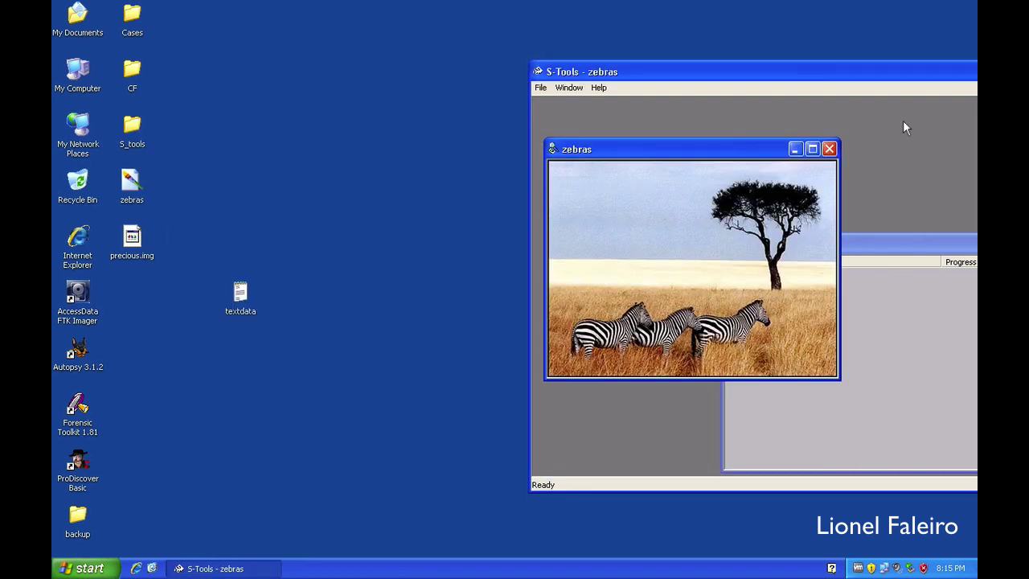
# Step: Drop the textdata file onto the zebras image to start hiding it
pyautogui.click(243, 293)
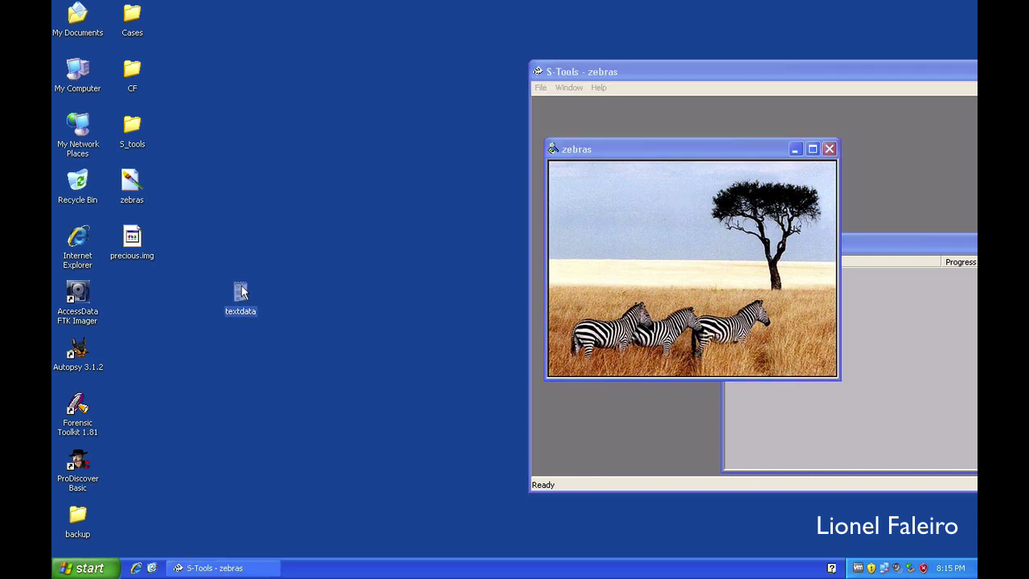
pyautogui.moveTo(243, 293); pyautogui.dragTo(597, 214)
pyautogui.moveTo(605, 217); pyautogui.dragTo(606, 219)
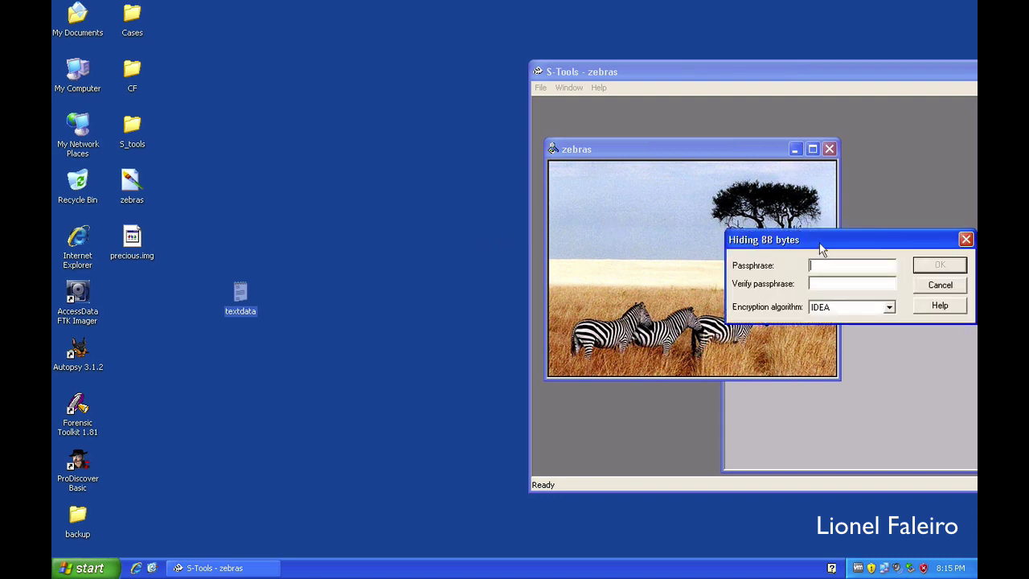
pyautogui.moveTo(822, 249); pyautogui.dragTo(661, 242)
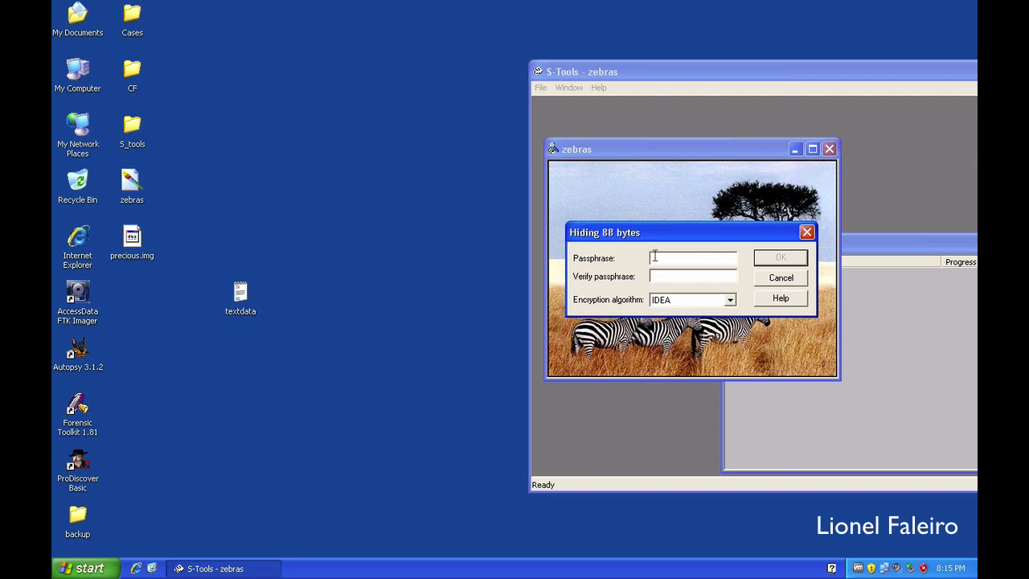
# Step: Enter the passphrase, choose Triple DES encryption and confirm hiding the text
pyautogui.write('***************')
pyautogui.click(677, 303)
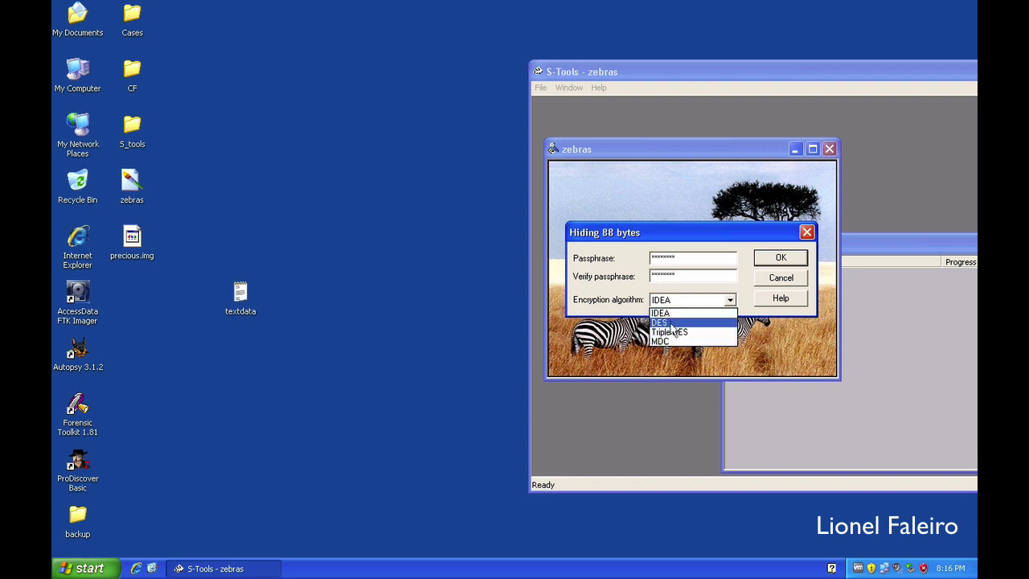
pyautogui.click(667, 331)
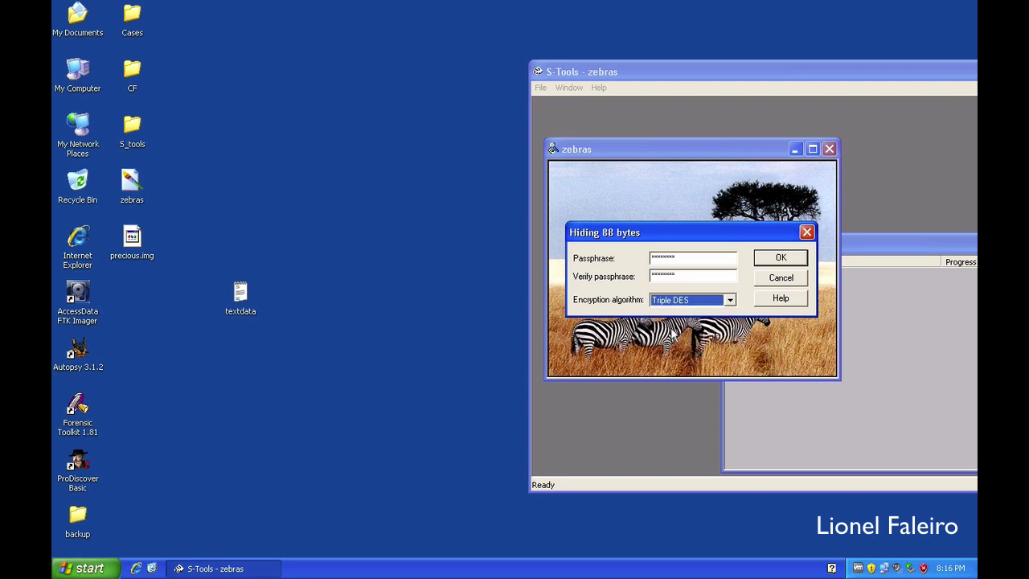
pyautogui.click(767, 257)
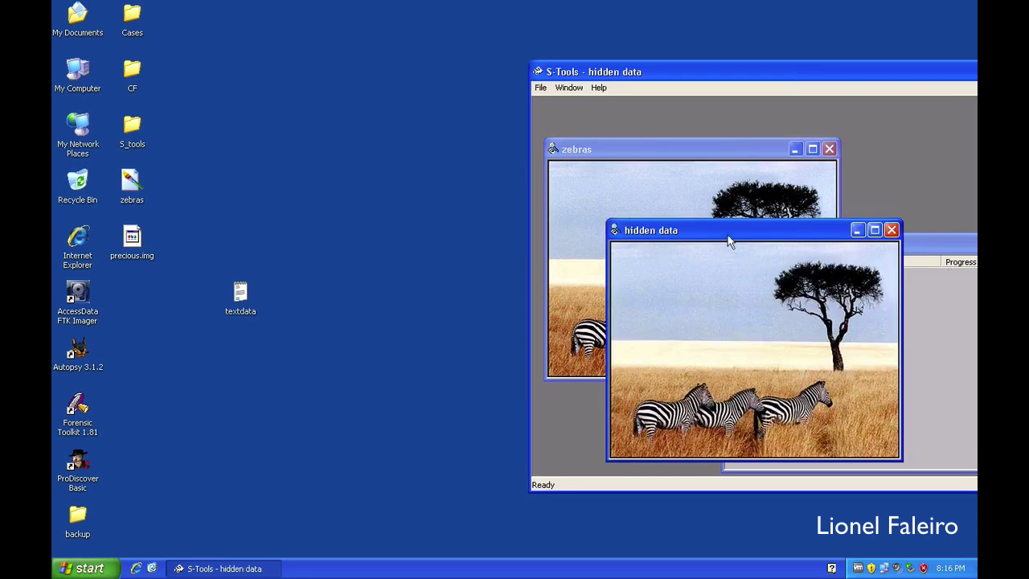
# Step: Save the hidden-data image to the Desktop as hidden.bmp and close its window
pyautogui.moveTo(721, 230); pyautogui.dragTo(682, 194)
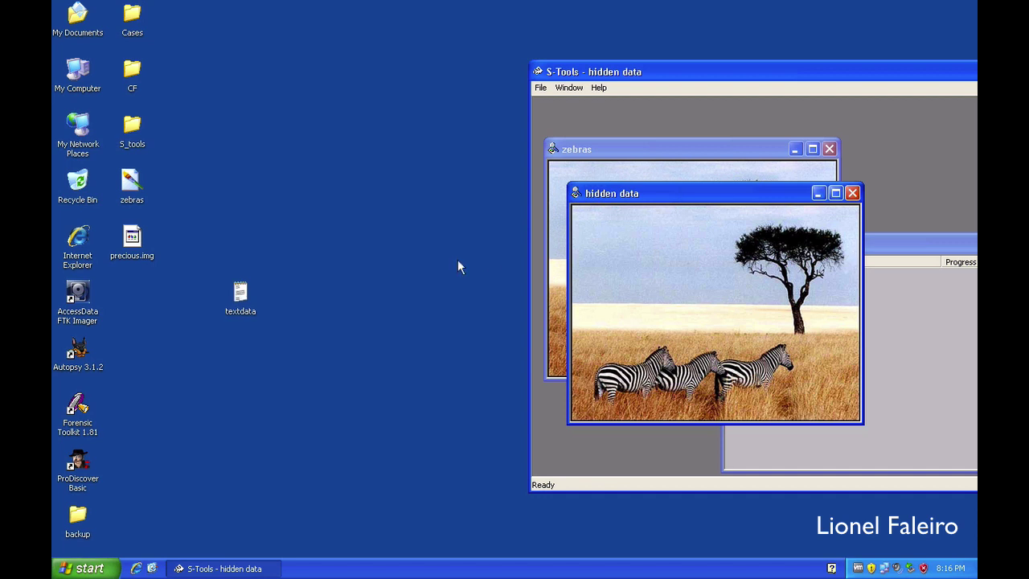
pyautogui.rightClick(641, 240)
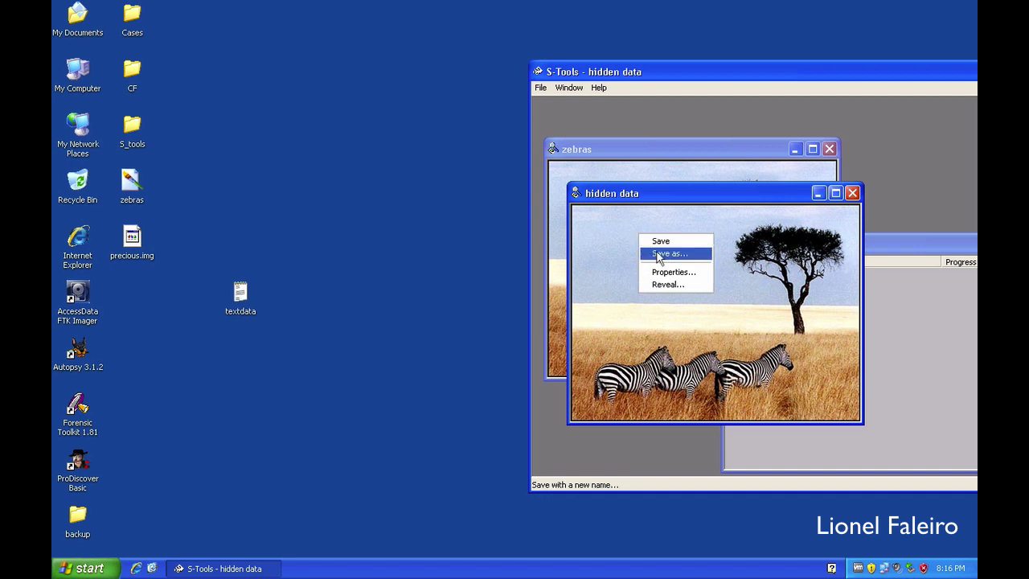
pyautogui.click(657, 241)
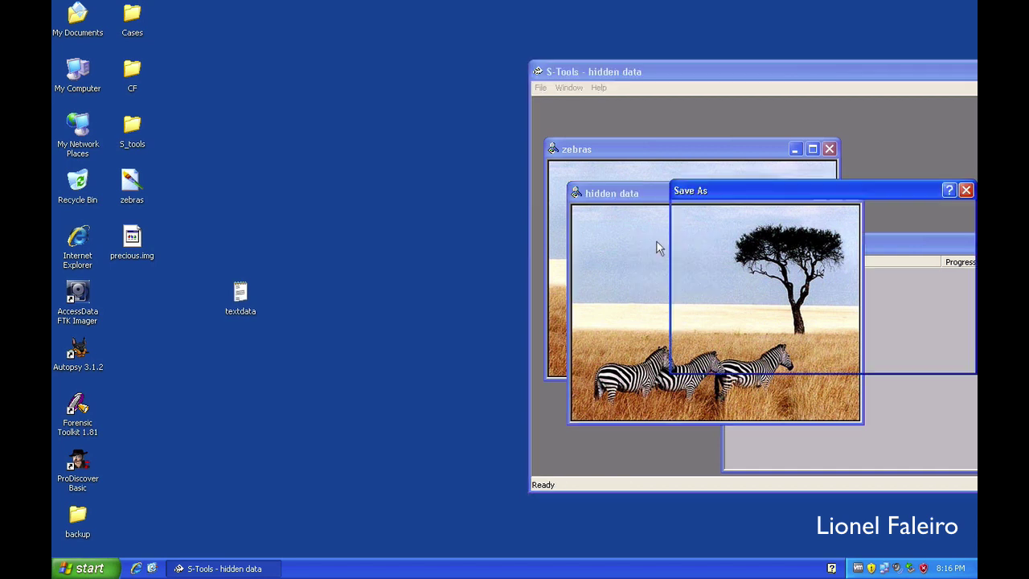
pyautogui.moveTo(743, 193); pyautogui.dragTo(589, 178)
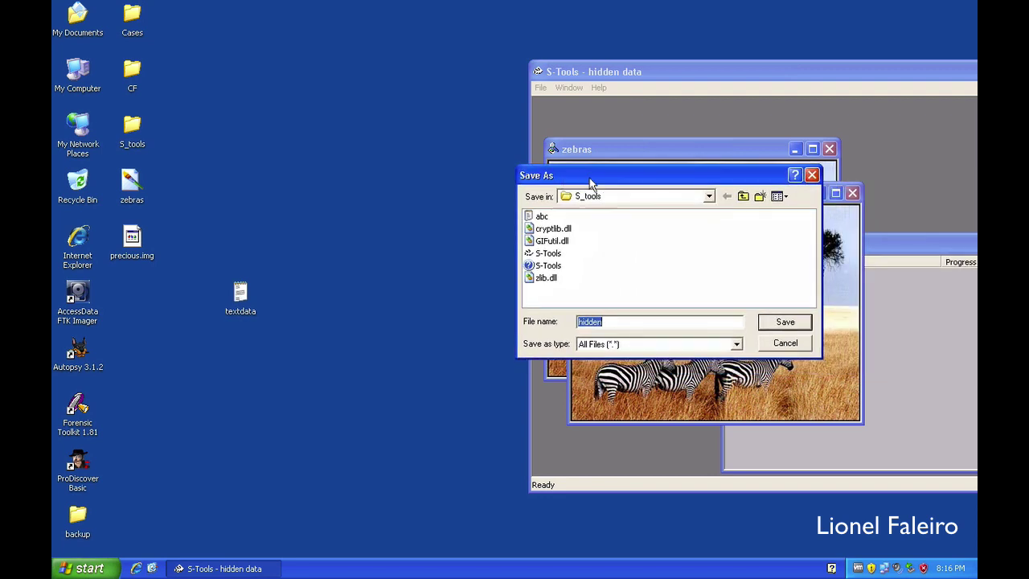
pyautogui.click(742, 196)
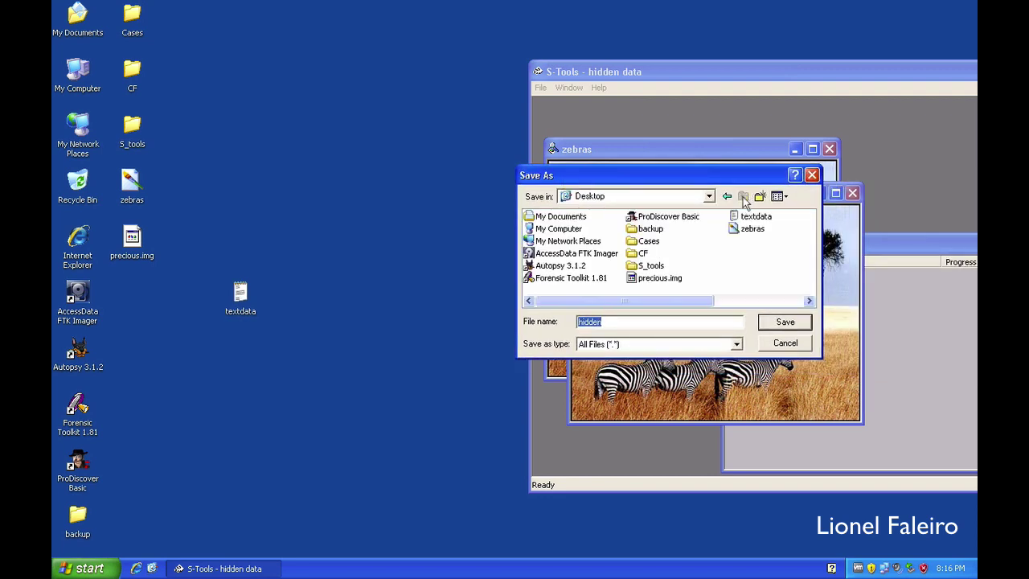
pyautogui.click(654, 322)
pyautogui.moveTo(750, 234)
pyautogui.write('.bmp')
pyautogui.press('Return')
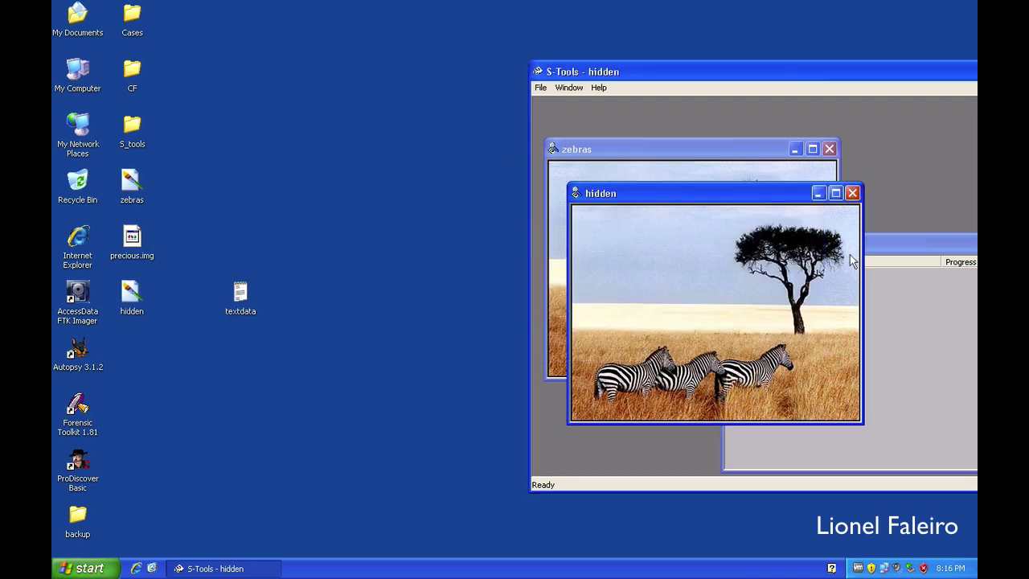
pyautogui.click(852, 194)
pyautogui.click(829, 149)
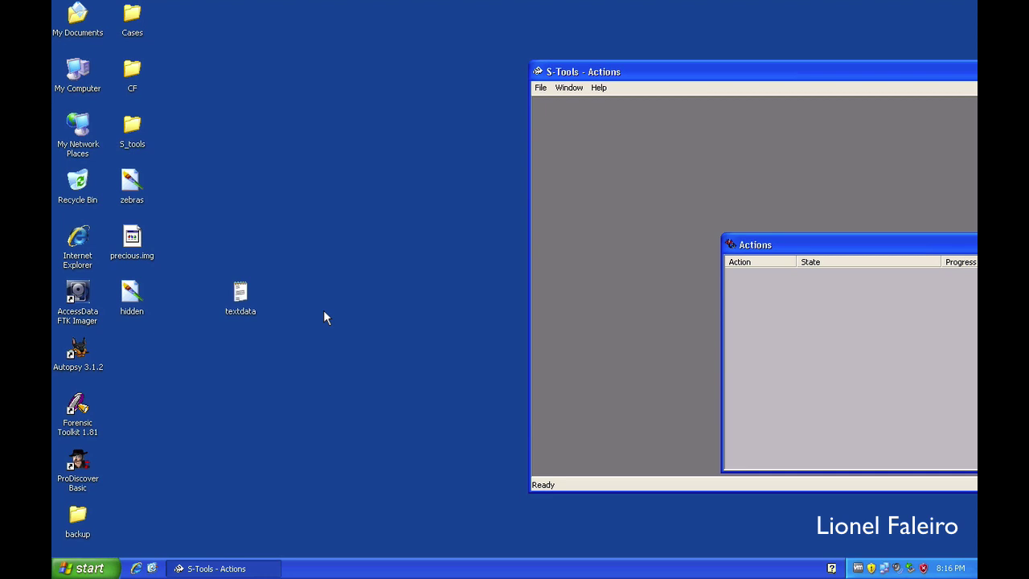
pyautogui.doubleClick(134, 296)
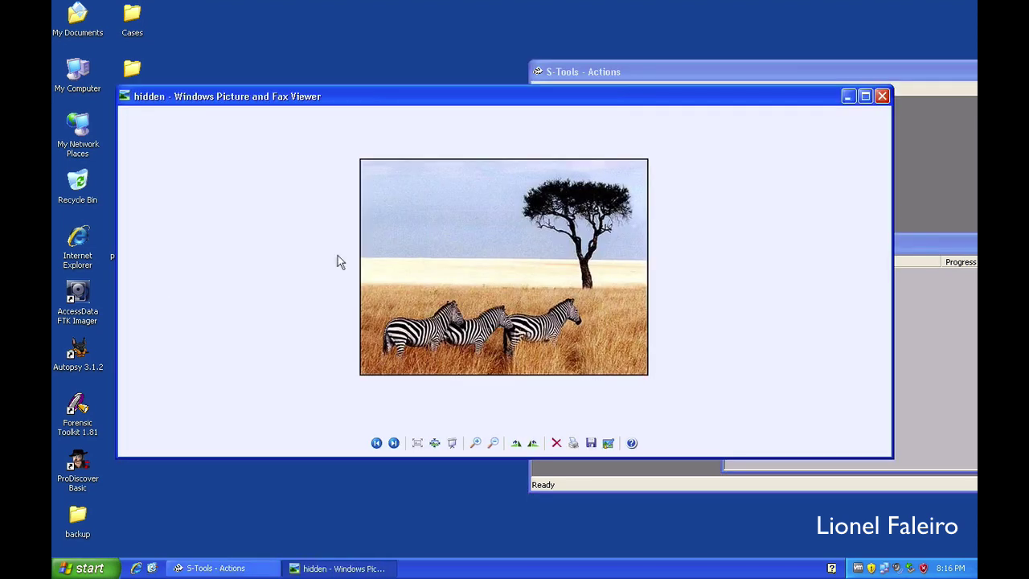
pyautogui.moveTo(313, 108); pyautogui.dragTo(428, 67)
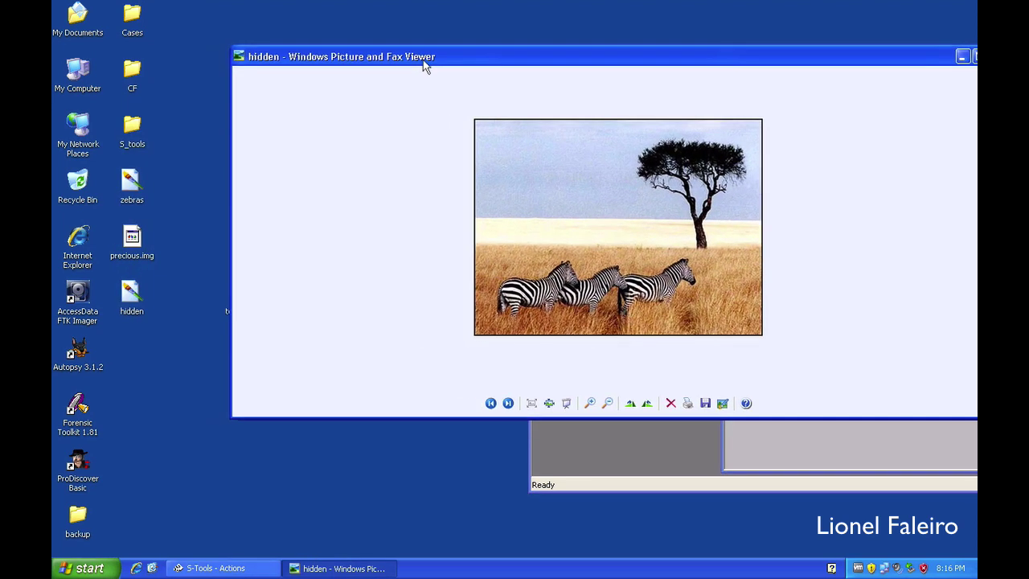
pyautogui.doubleClick(125, 185)
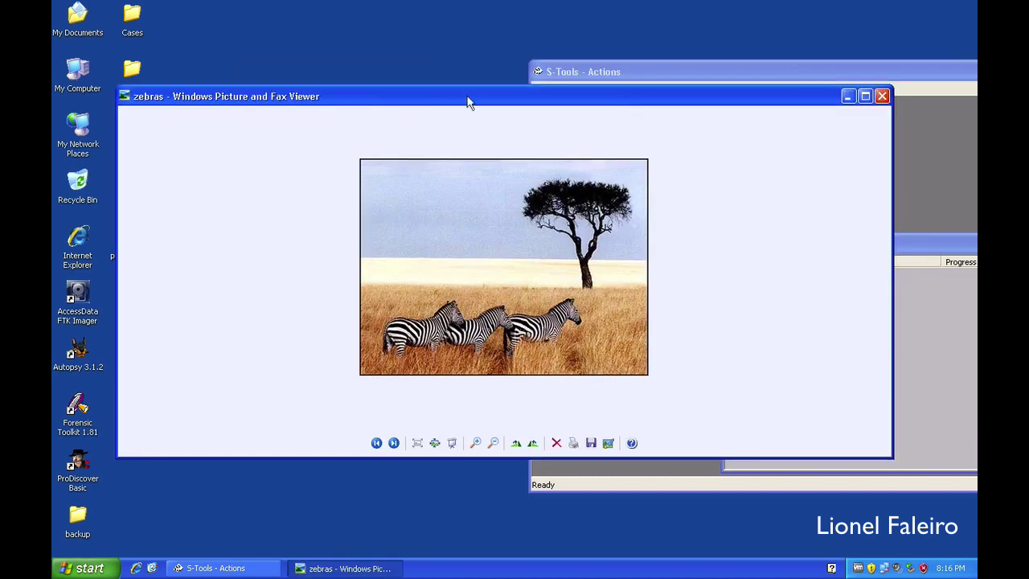
pyautogui.moveTo(429, 91)
pyautogui.mouseDown()
pyautogui.moveTo(347, 232)
pyautogui.moveTo(425, 72)
pyautogui.mouseUp()
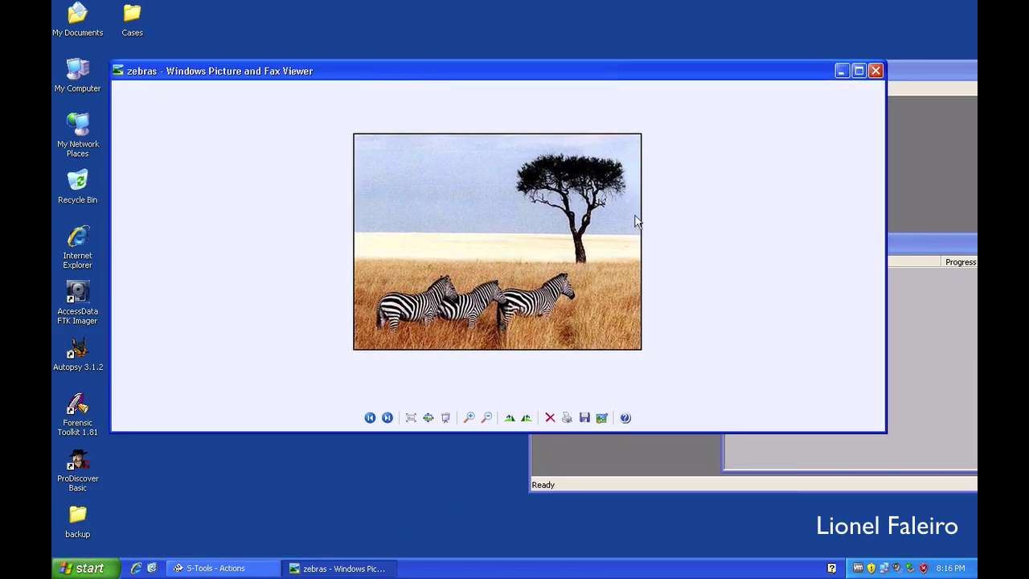
pyautogui.click(875, 70)
pyautogui.click(262, 389)
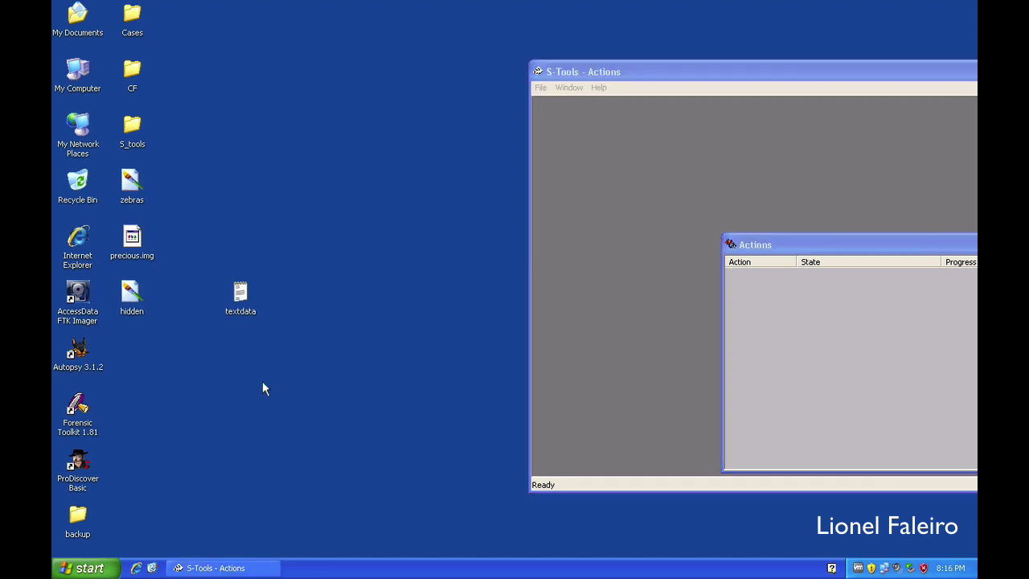
# Step: Load hidden.bmp from the desktop into S-Tools and move the windows up-left
pyautogui.click(133, 295)
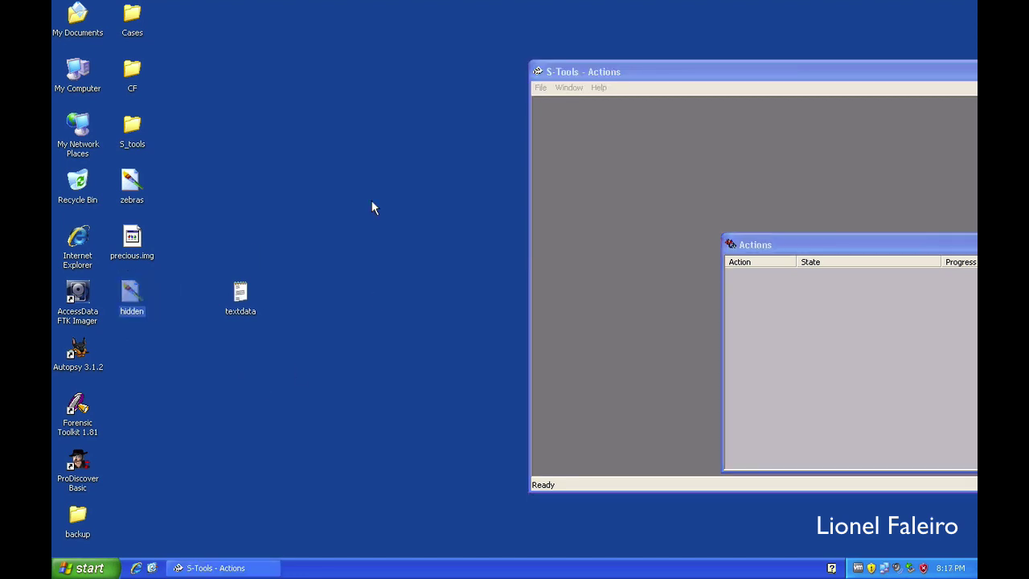
pyautogui.moveTo(577, 167); pyautogui.dragTo(577, 167)
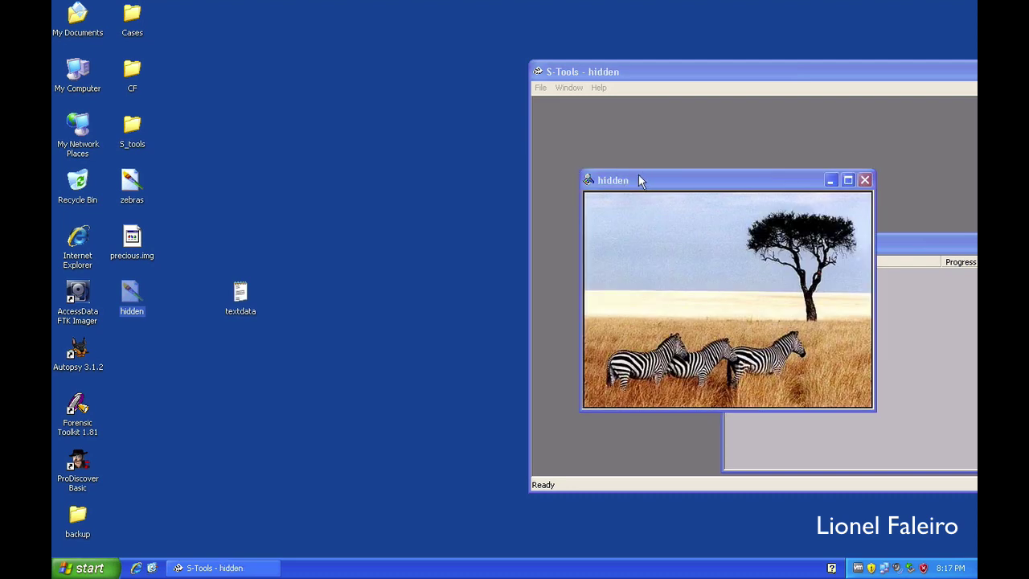
pyautogui.moveTo(639, 175); pyautogui.dragTo(605, 104)
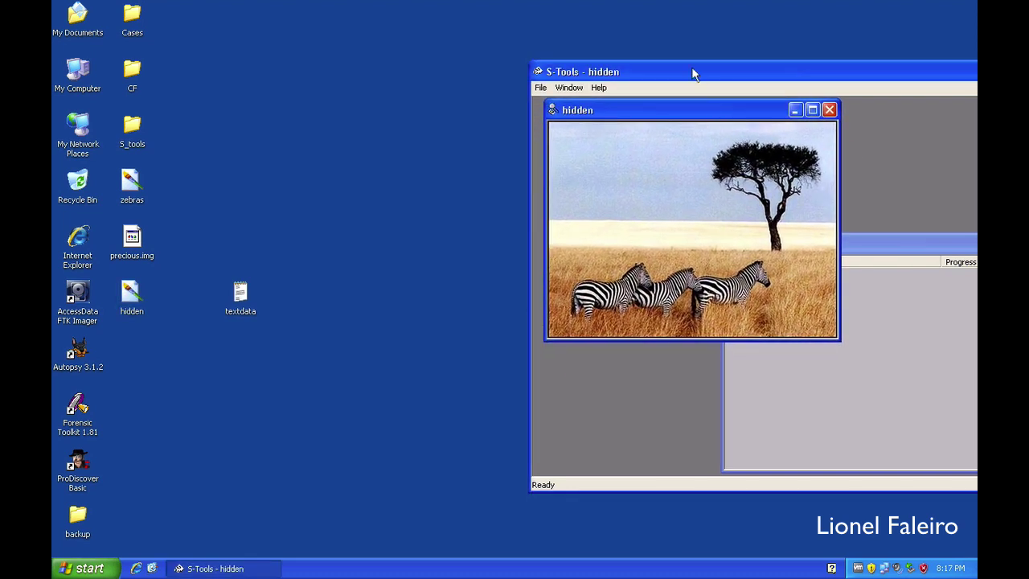
pyautogui.moveTo(689, 72); pyautogui.dragTo(437, 50)
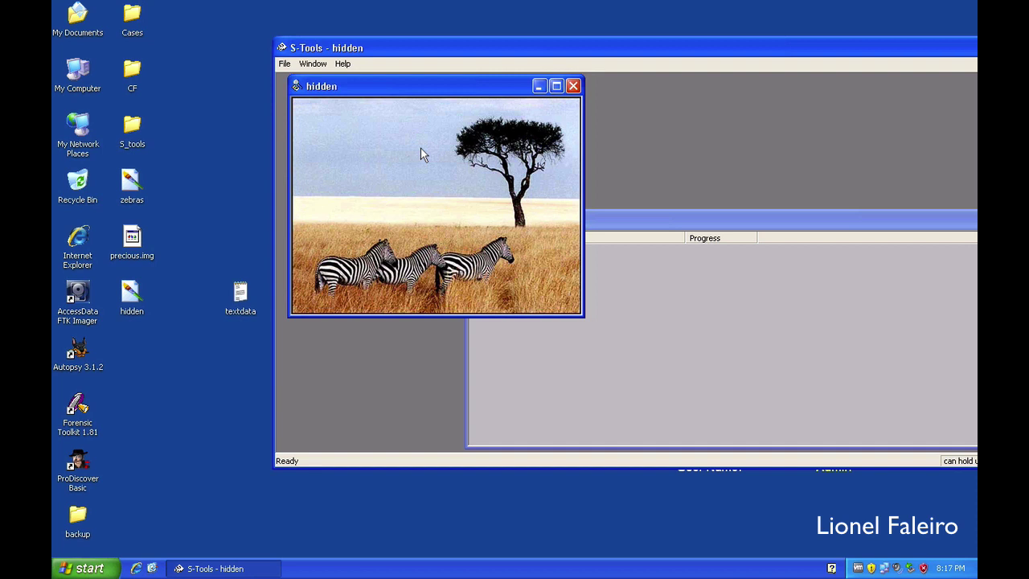
# Step: Check the hidden image's properties: 400×300 pixels at 24 bits per pixel
pyautogui.rightClick(421, 148)
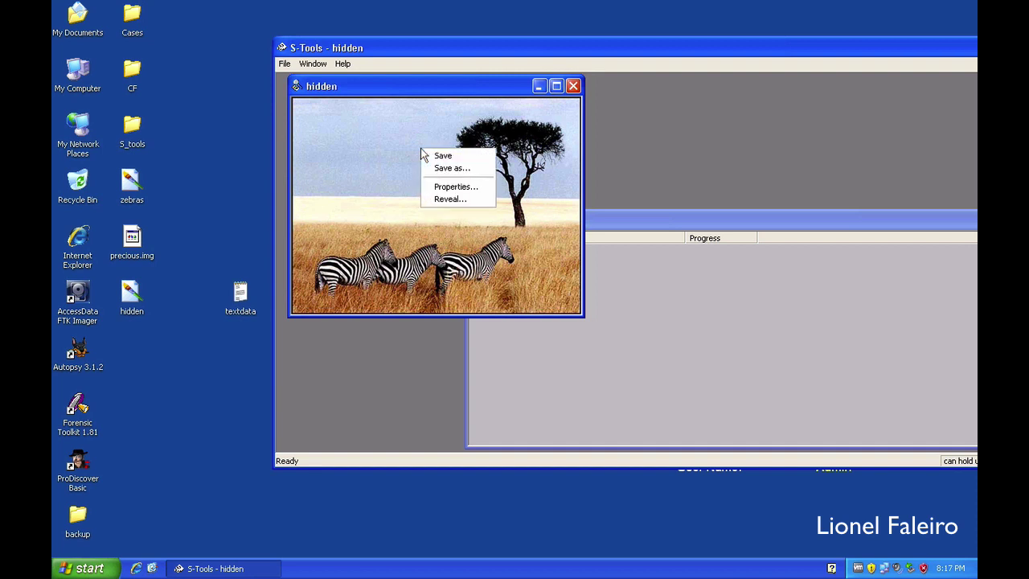
pyautogui.click(454, 188)
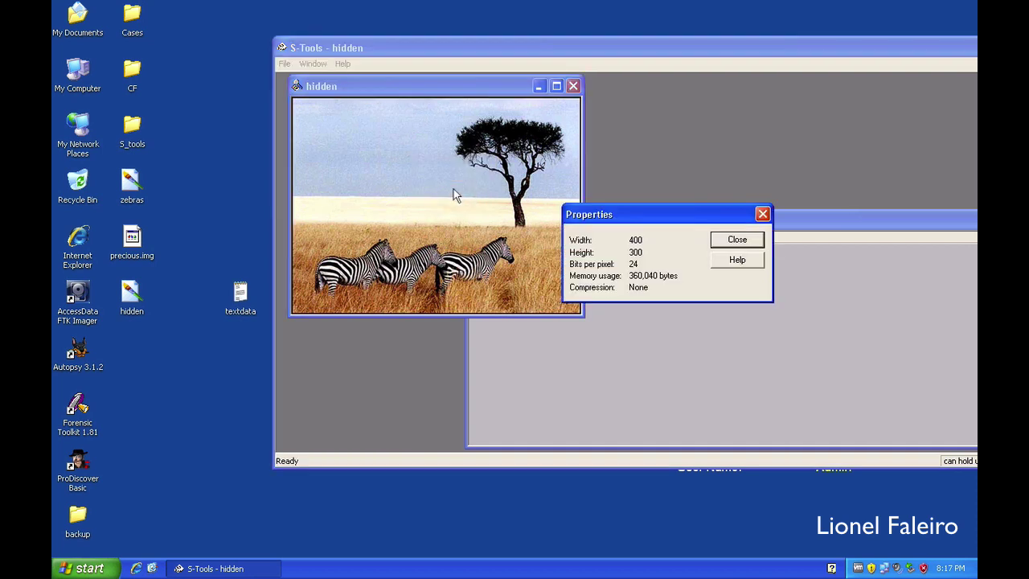
pyautogui.click(721, 238)
pyautogui.rightClick(404, 150)
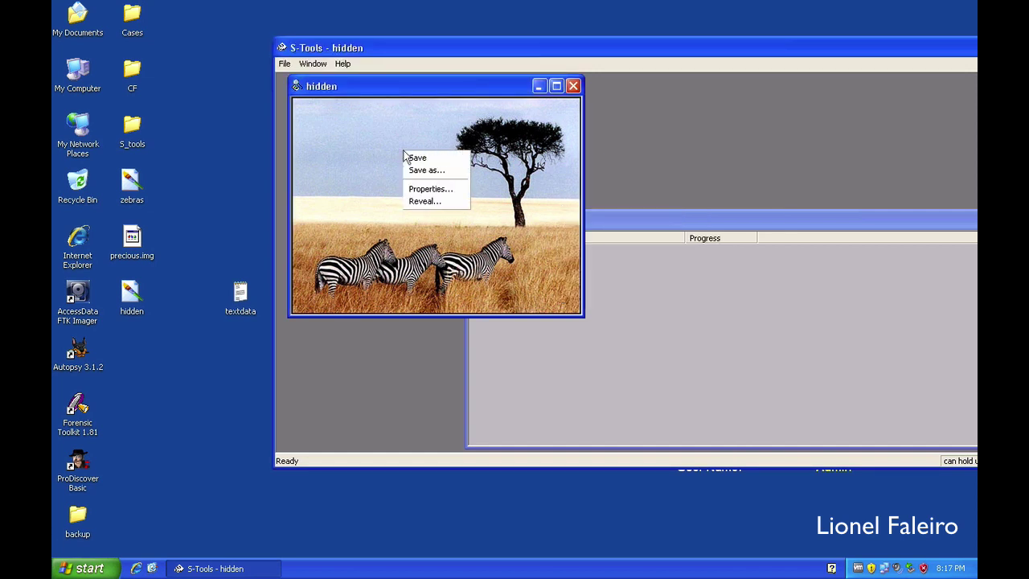
# Step: Reveal the hidden data with Triple DES and the passphrase, exposing Textdata.txt (14 bytes)
pyautogui.click(426, 200)
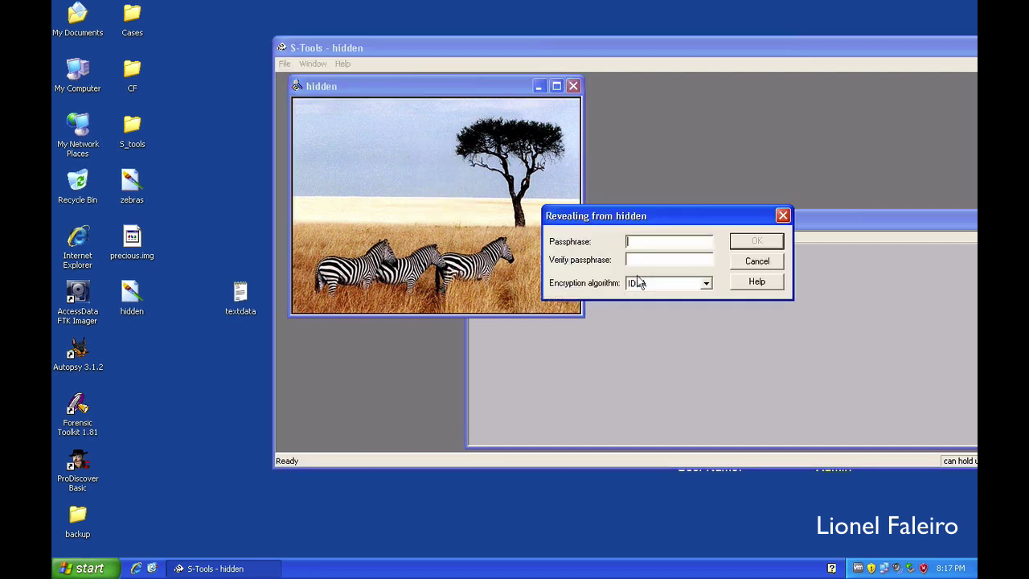
pyautogui.moveTo(609, 224); pyautogui.dragTo(549, 200)
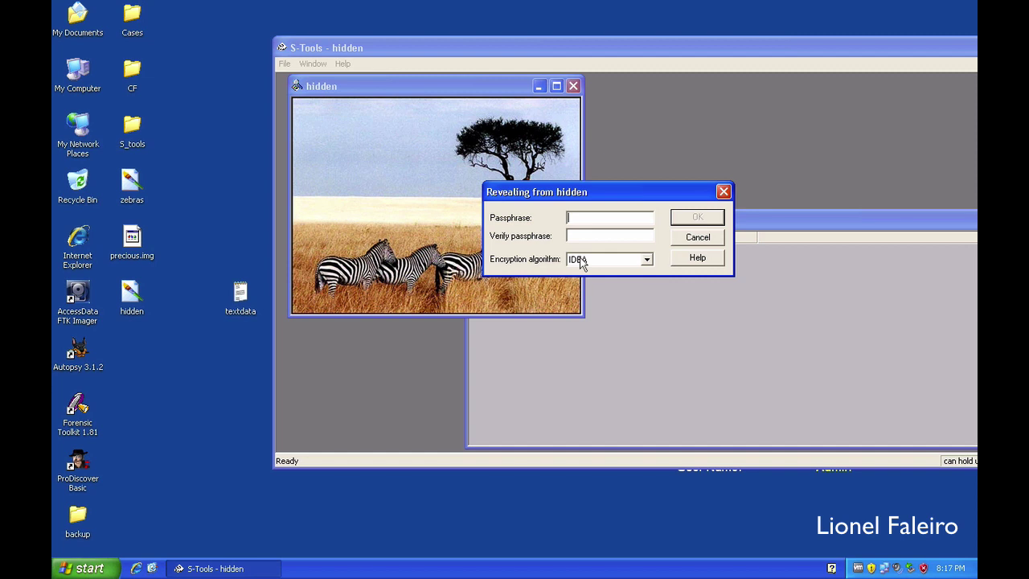
pyautogui.click(582, 263)
pyautogui.click(587, 288)
pyautogui.click(581, 218)
pyautogui.write('*******')
pyautogui.press('BackSpace')
pyautogui.press('BackSpace')
pyautogui.press('BackSpace')
pyautogui.press('BackSpace')
pyautogui.press('BackSpace')
pyautogui.press('BackSpace')
pyautogui.press('BackSpace')
pyautogui.write('*******')
pyautogui.press('Tab')
pyautogui.write('*******')
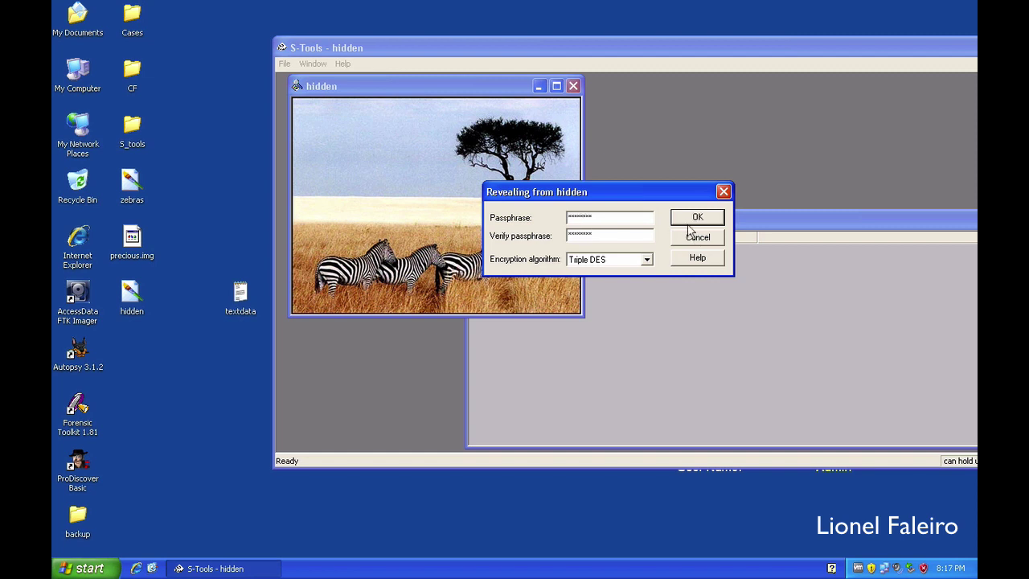
pyautogui.click(689, 220)
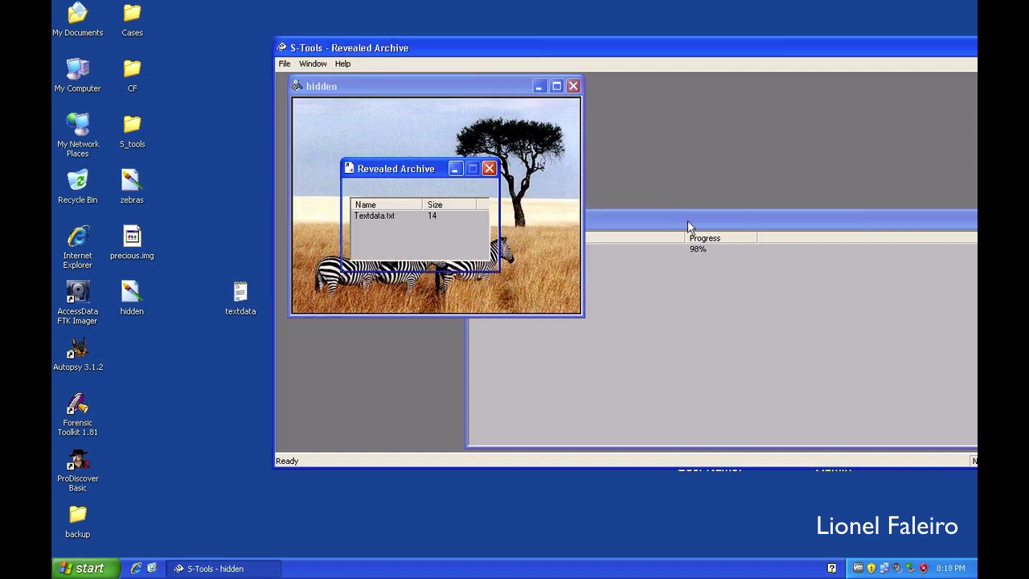
# Step: Move the Actions list aside and check Textdata.txt's properties: 14 bytes normal, 22 bytes compressed
pyautogui.click(687, 220)
pyautogui.moveTo(608, 231); pyautogui.dragTo(712, 218)
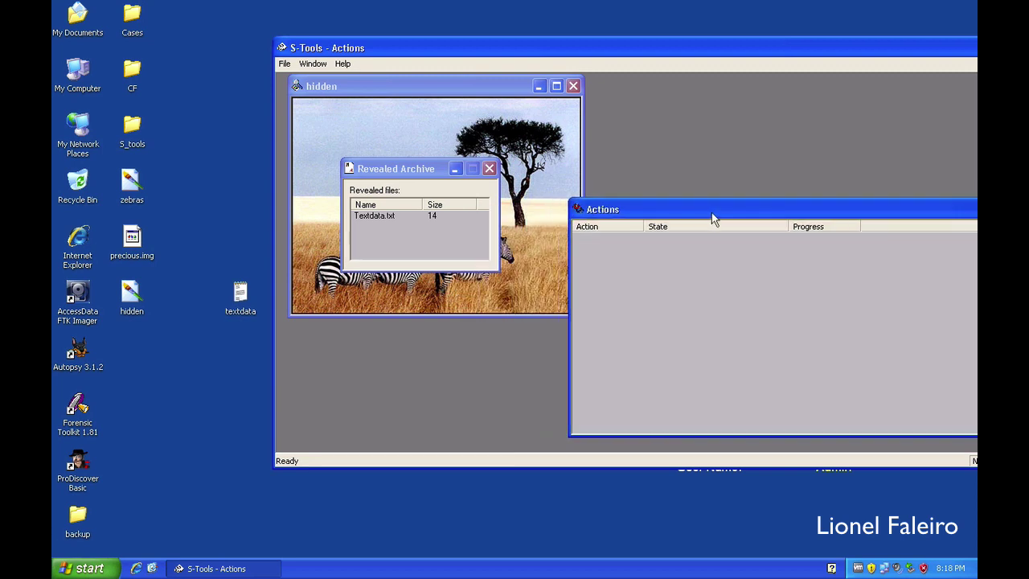
pyautogui.click(414, 187)
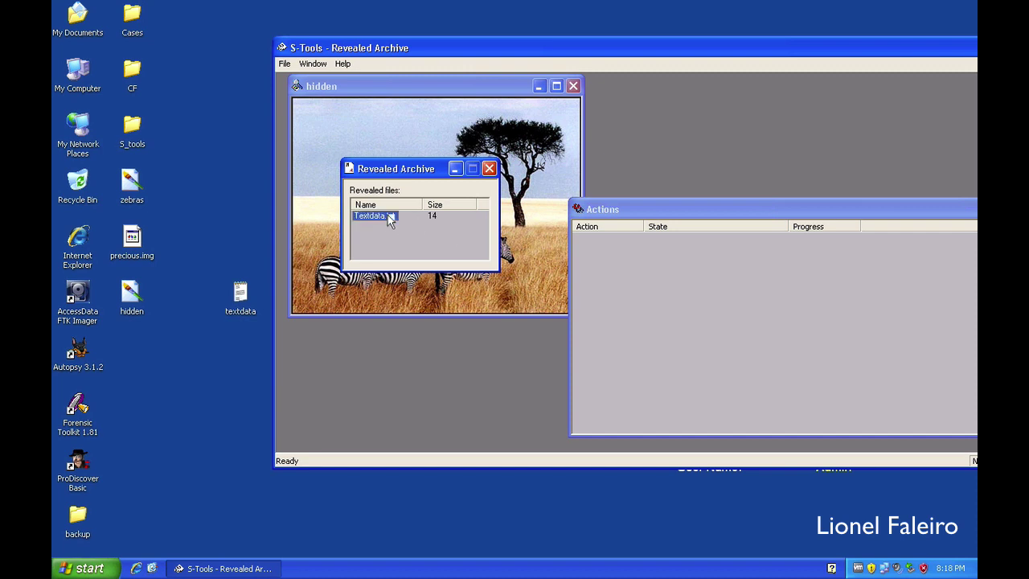
pyautogui.rightClick(388, 216)
pyautogui.click(414, 236)
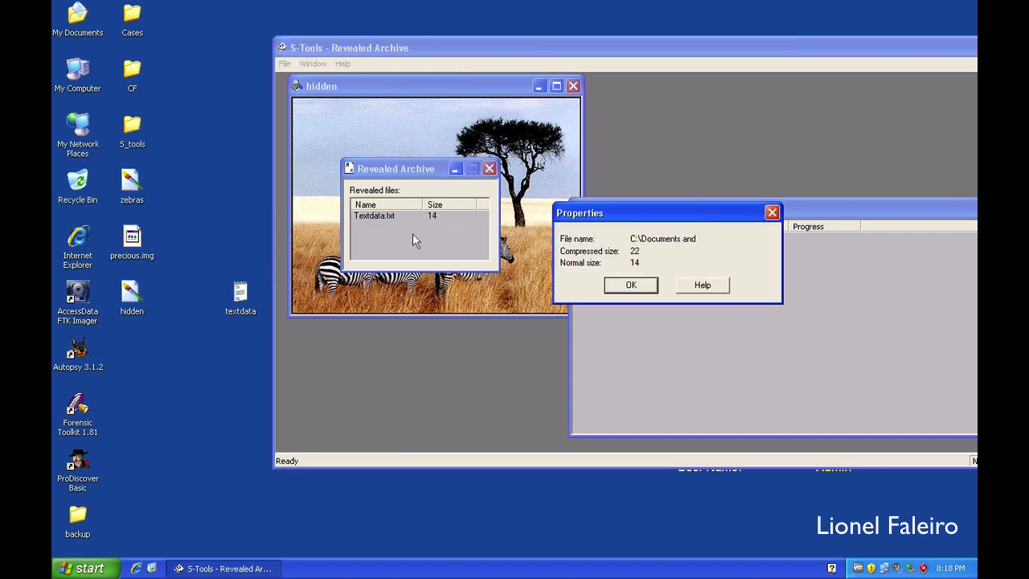
pyautogui.click(640, 286)
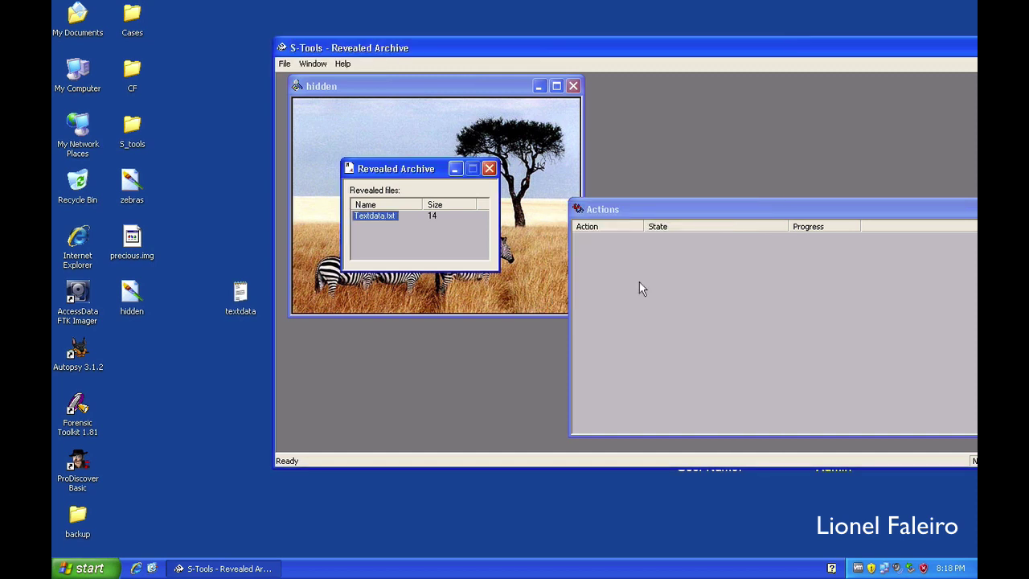
# Step: Save Textdata.txt to the desktop as extracted.txt, then close the Revealed Archive window
pyautogui.rightClick(375, 215)
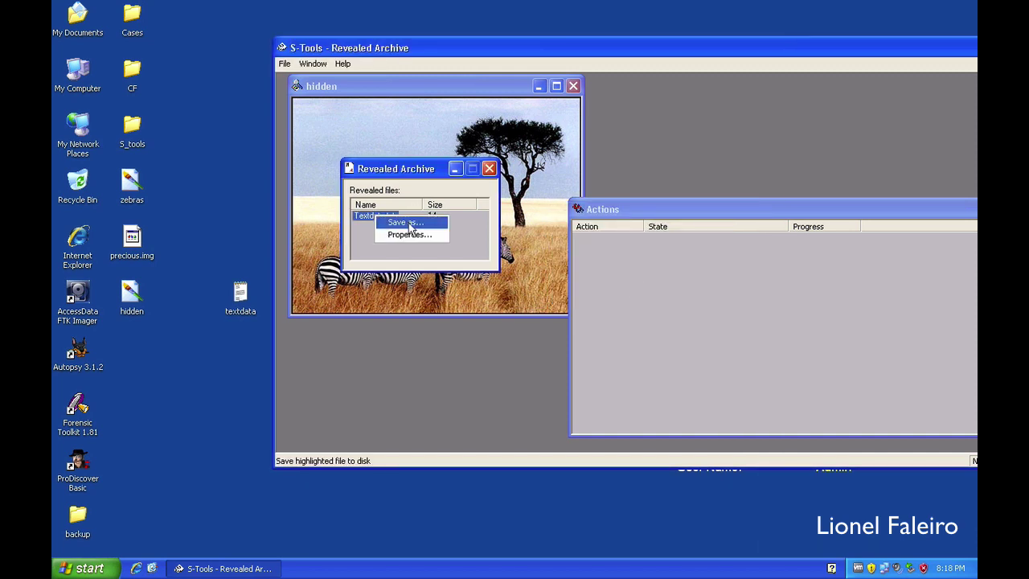
pyautogui.click(408, 223)
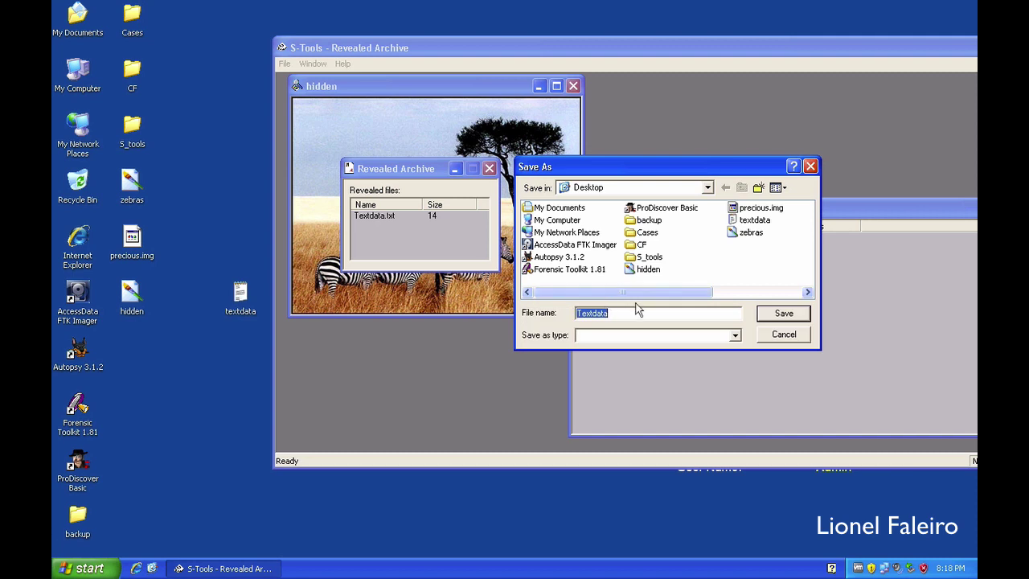
pyautogui.click(629, 312)
pyautogui.press('BackSpace')
pyautogui.press('BackSpace')
pyautogui.press('BackSpace')
pyautogui.press('BackSpace')
pyautogui.press('BackSpace')
pyautogui.press('BackSpace')
pyautogui.press('BackSpace')
pyautogui.press('BackSpace')
pyautogui.write('extracted.txt')
pyautogui.press('Return')
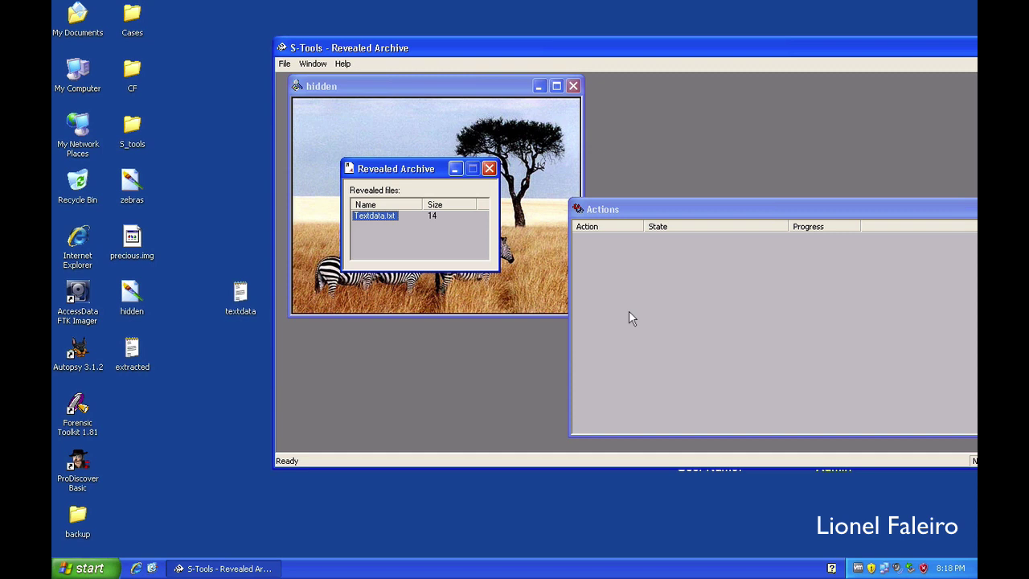
pyautogui.click(488, 168)
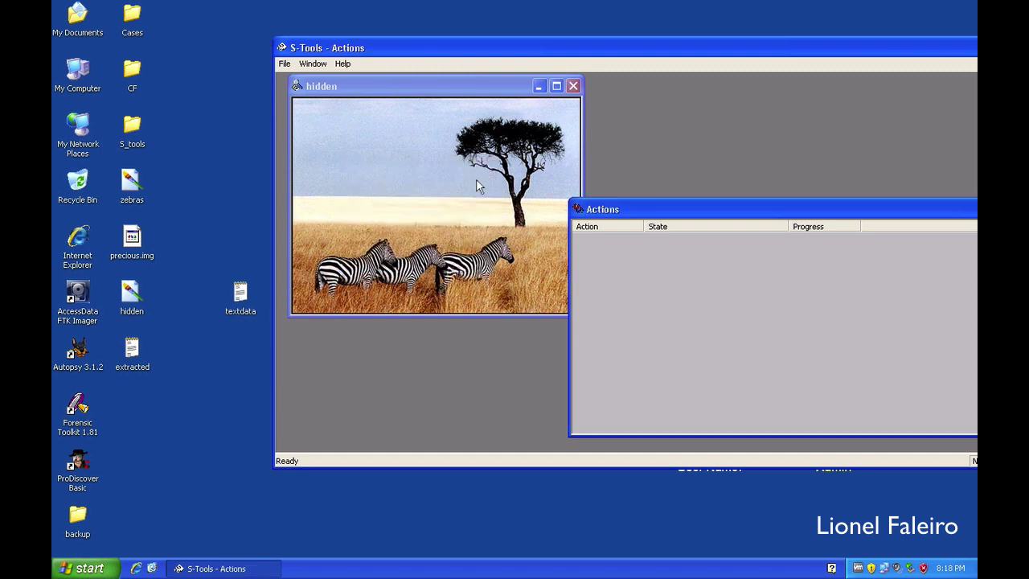
pyautogui.doubleClick(132, 347)
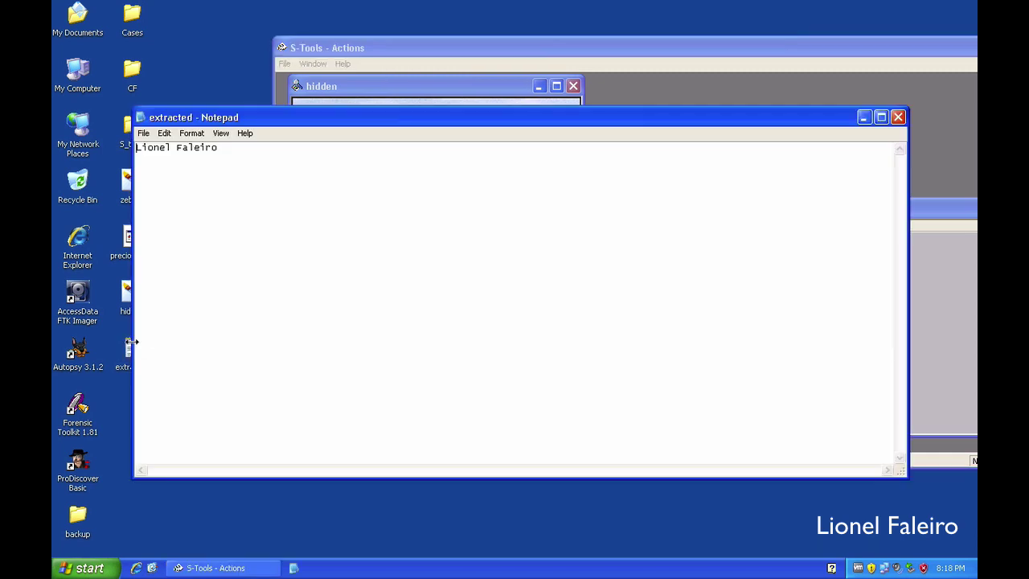
pyautogui.doubleClick(228, 147)
pyautogui.moveTo(156, 147); pyautogui.dragTo(130, 147)
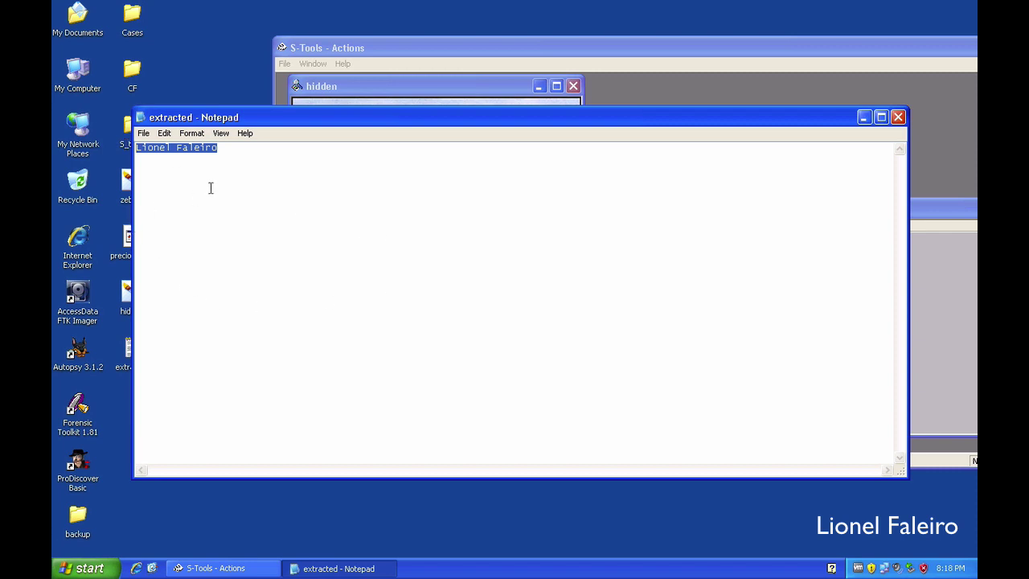
pyautogui.moveTo(263, 121); pyautogui.dragTo(332, 183)
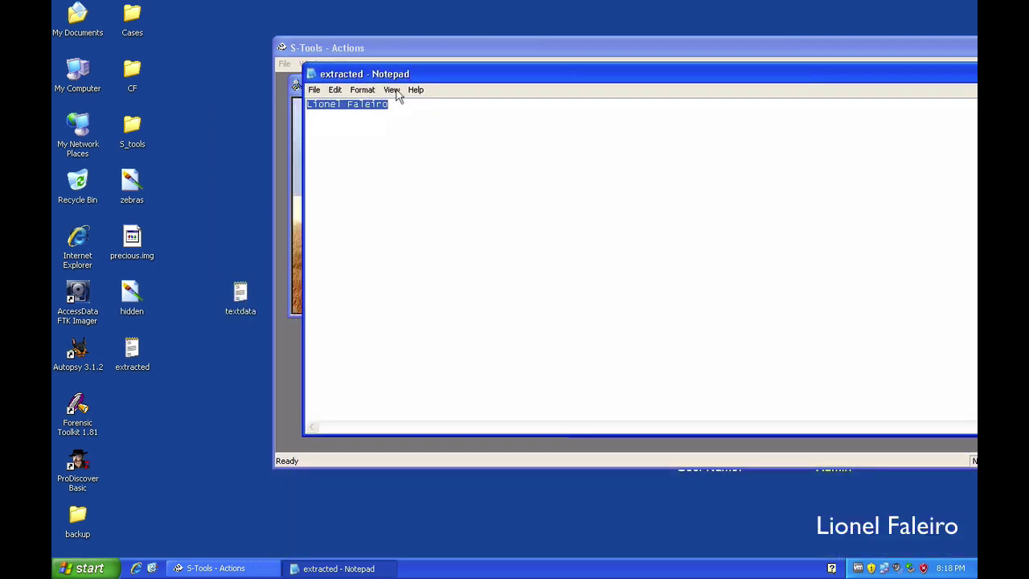
pyautogui.doubleClick(245, 296)
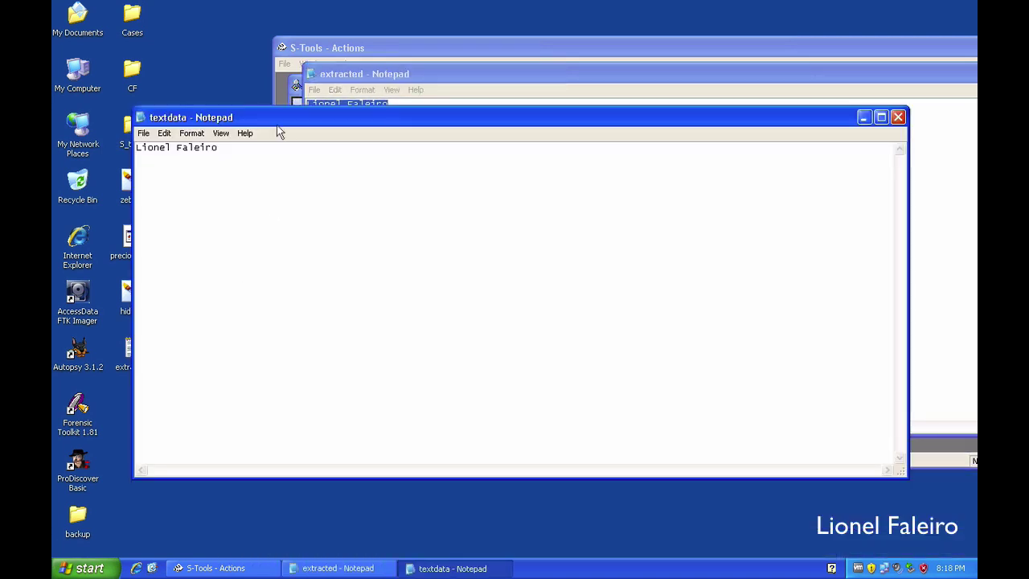
pyautogui.moveTo(278, 125); pyautogui.dragTo(168, 174)
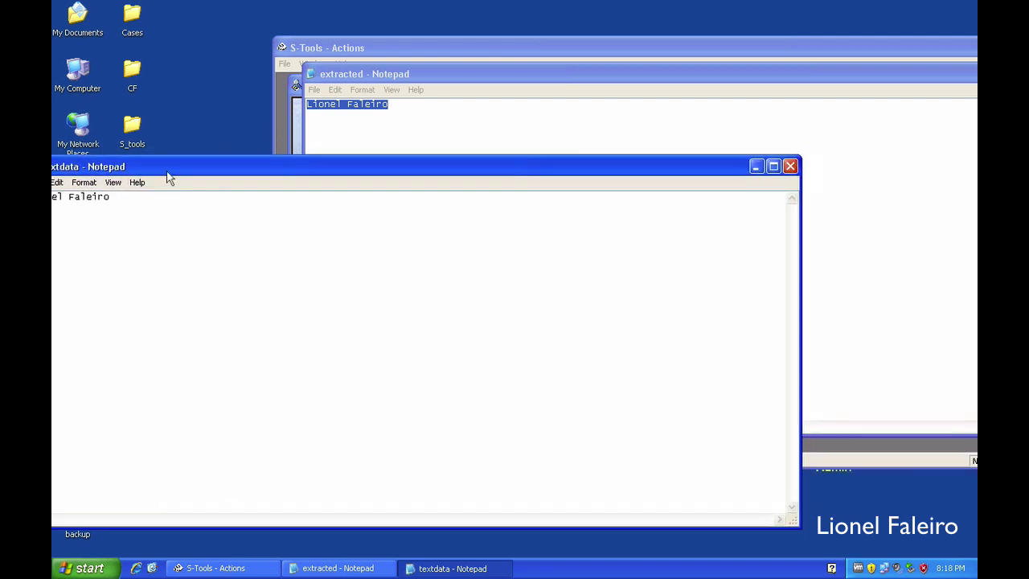
pyautogui.click(791, 166)
pyautogui.moveTo(720, 78); pyautogui.dragTo(474, 120)
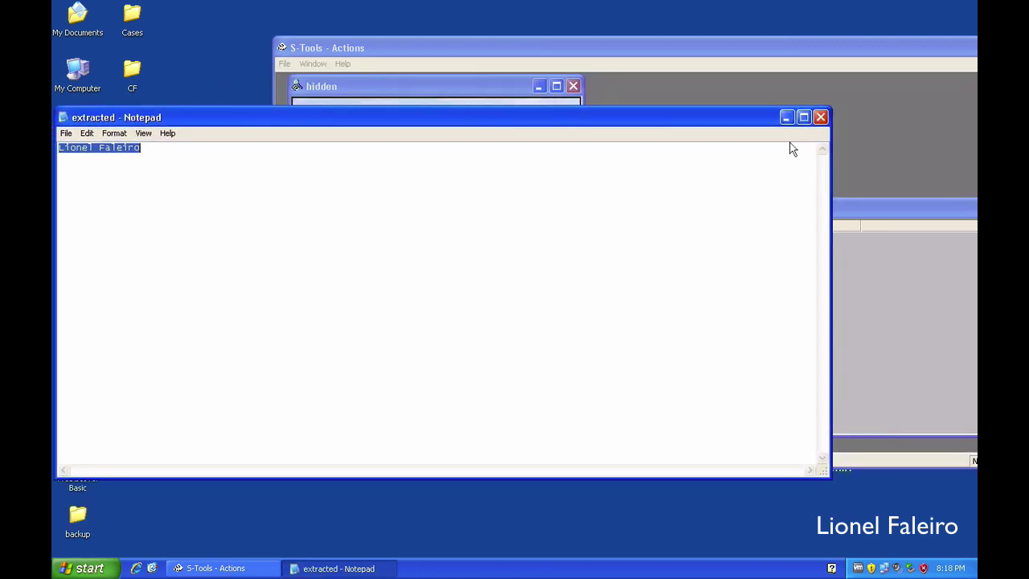
pyautogui.click(818, 116)
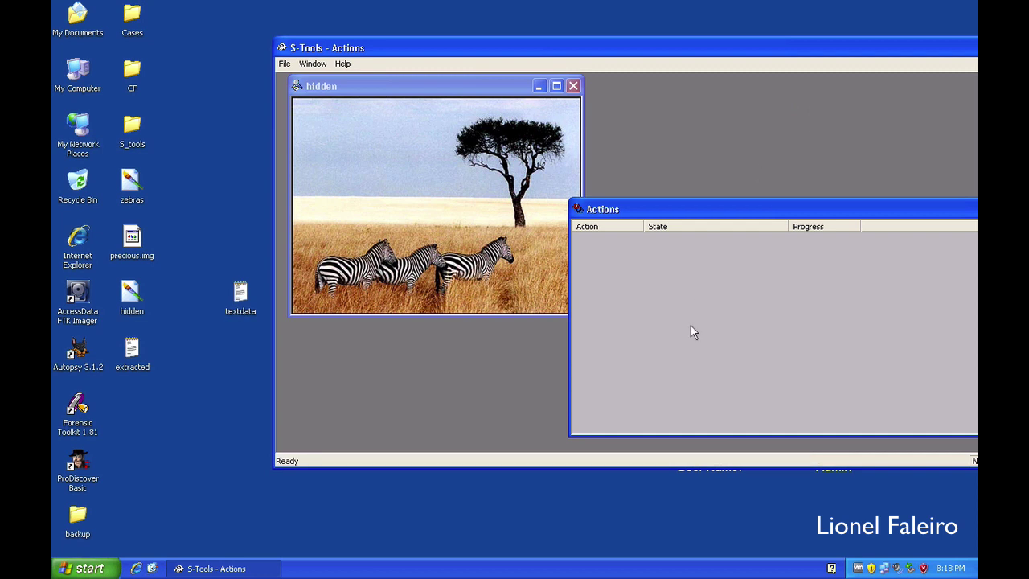